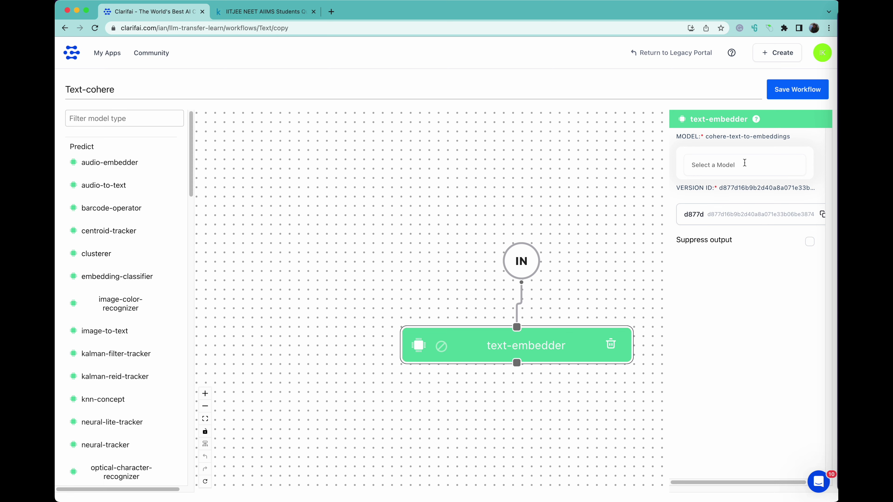
- Save the Text-cohere workflow and set it as the llm-transfer-learn app's base workflow
{"action": "left_click", "coordinate": [786, 92]}
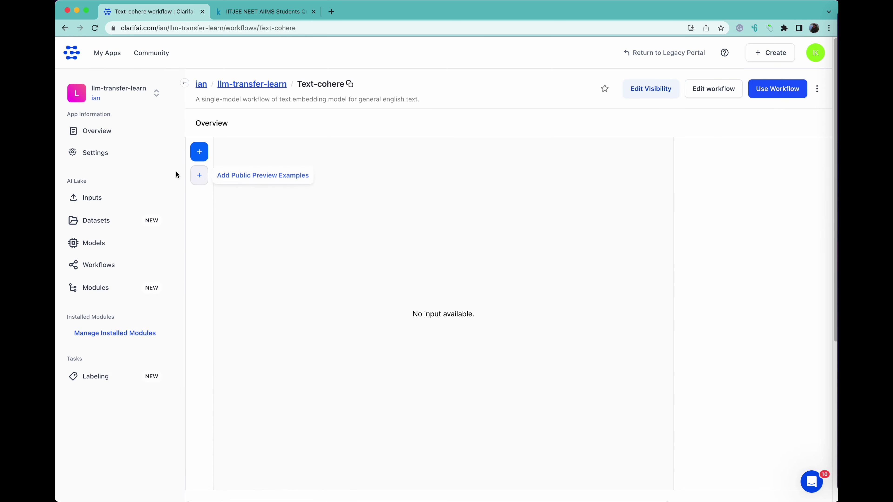
{"action": "left_click", "coordinate": [116, 153]}
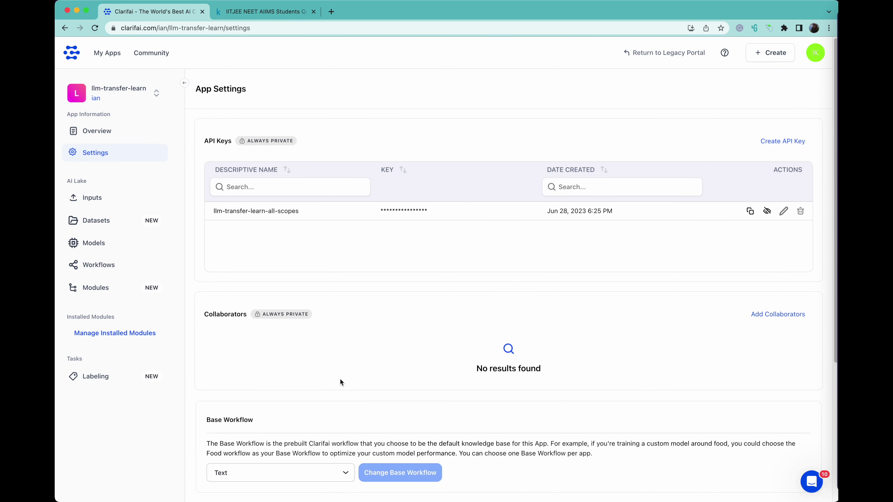
{"action": "scroll", "coordinate": [339, 383], "scroll_direction": "down", "scroll_amount": 3}
{"action": "left_click", "coordinate": [343, 386]}
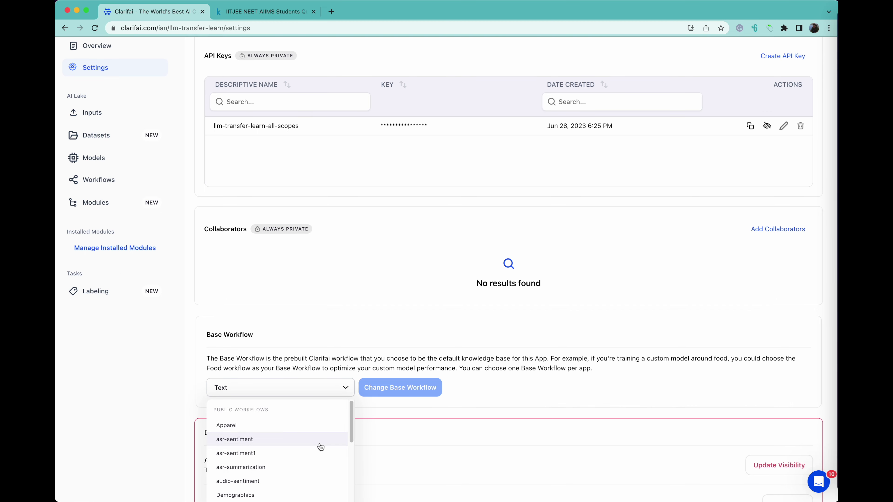
{"action": "scroll", "coordinate": [320, 447], "scroll_direction": "down", "scroll_amount": 10}
{"action": "scroll", "coordinate": [301, 428], "scroll_direction": "down", "scroll_amount": 5}
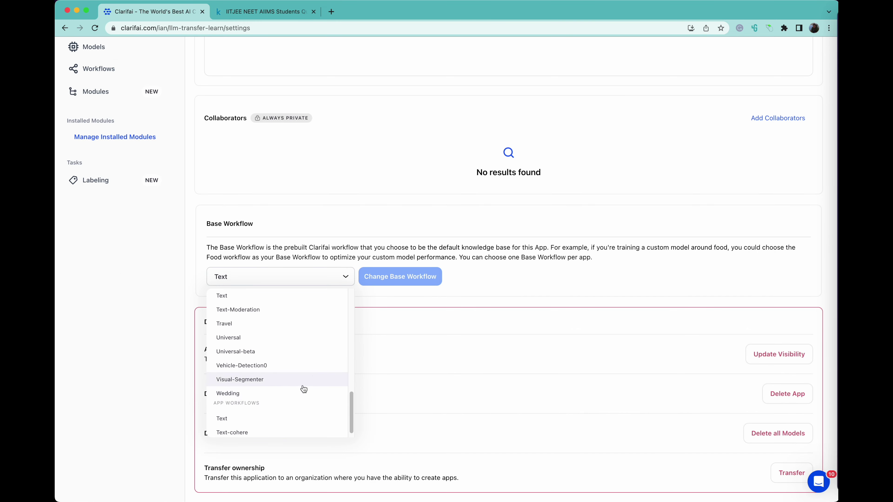
{"action": "left_click", "coordinate": [284, 431]}
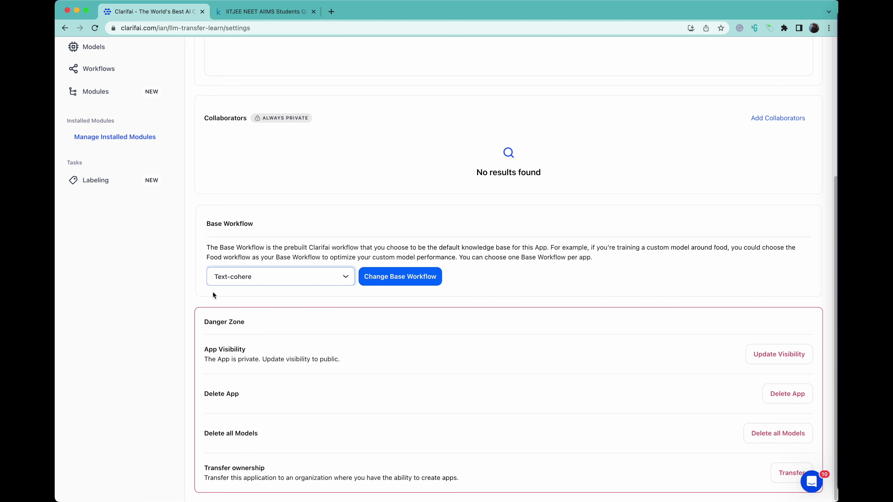
{"action": "left_click", "coordinate": [393, 282]}
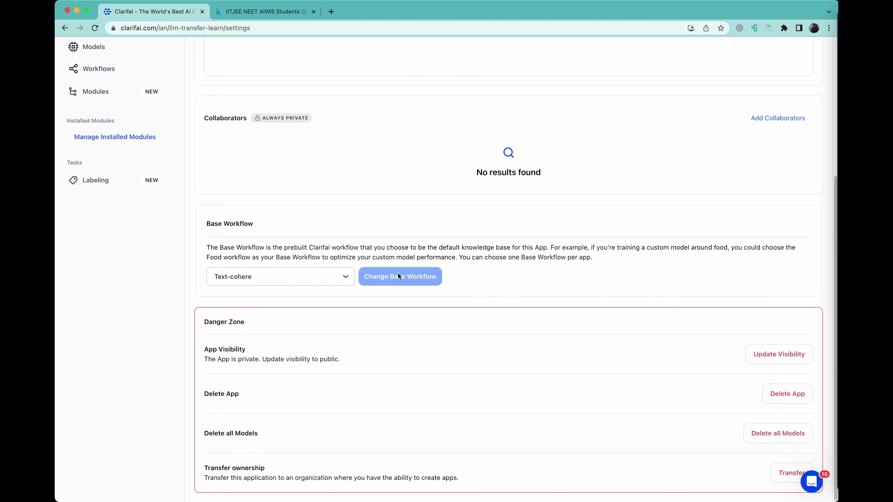
{"action": "scroll", "coordinate": [404, 158], "scroll_direction": "up", "scroll_amount": 10}
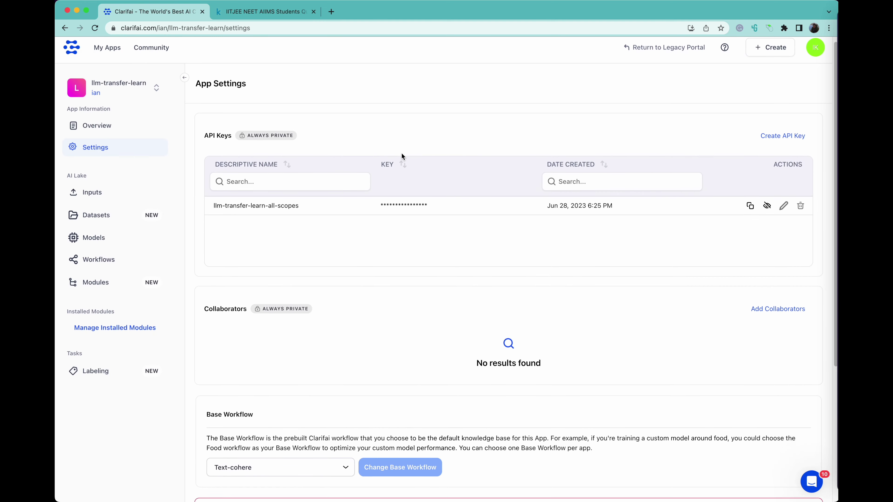
{"action": "scroll", "coordinate": [403, 158], "scroll_direction": "down", "scroll_amount": 2}
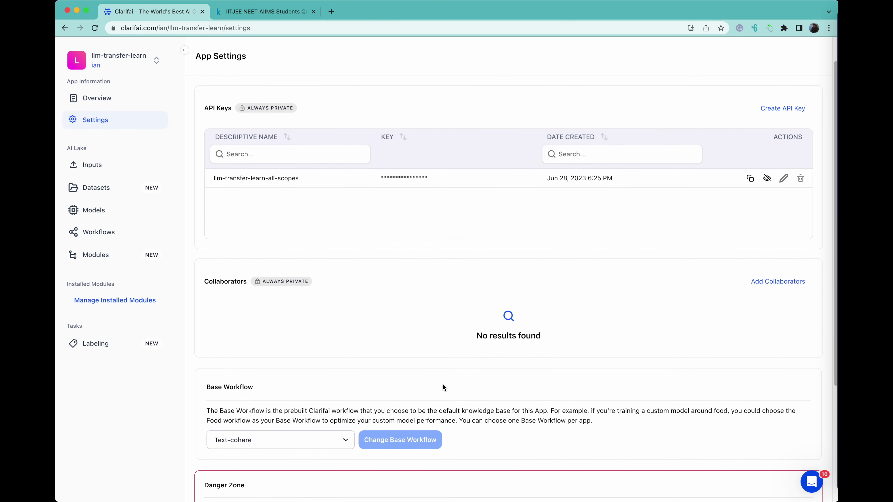
- Upload subjects-questions-short-clarifai-train.csv from the QA folder as inputs to the app
{"action": "left_click", "coordinate": [103, 165]}
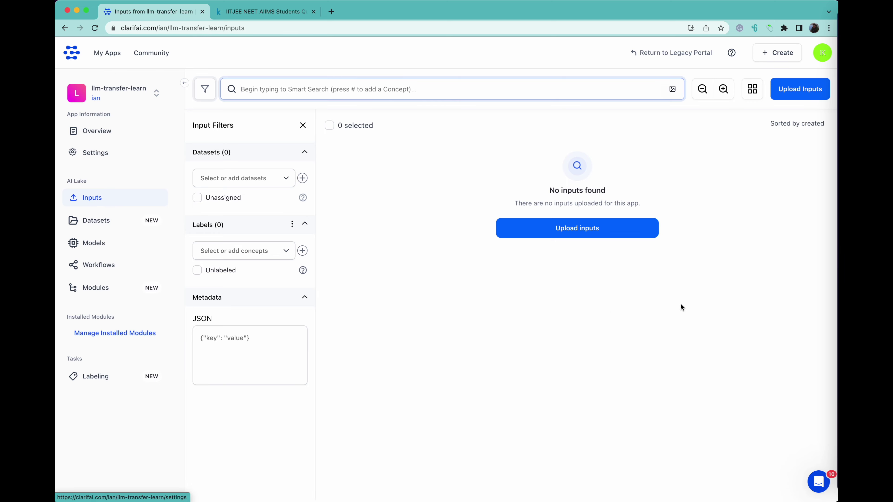
{"action": "left_click", "coordinate": [581, 235]}
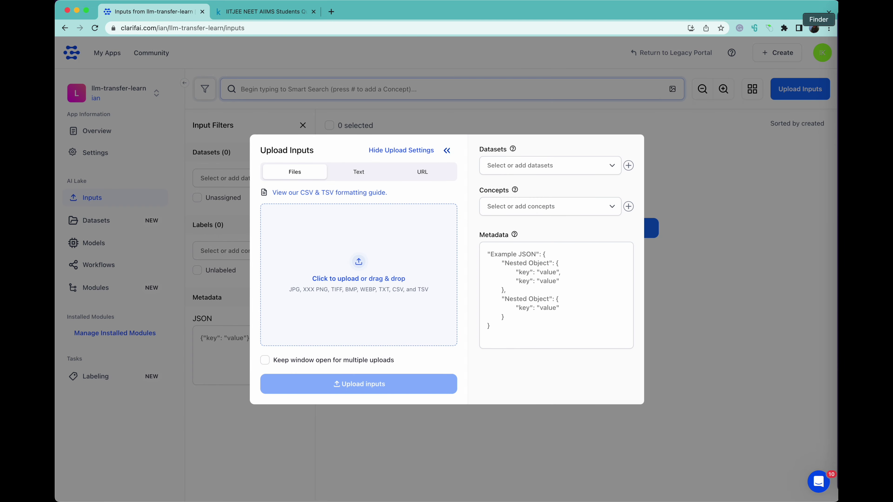
{"action": "key", "text": "super+Tab"}
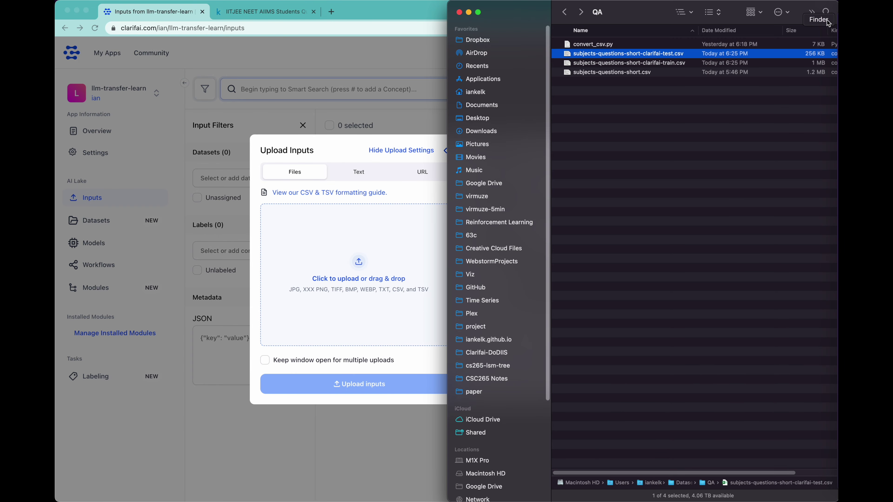
{"action": "left_click", "coordinate": [638, 66]}
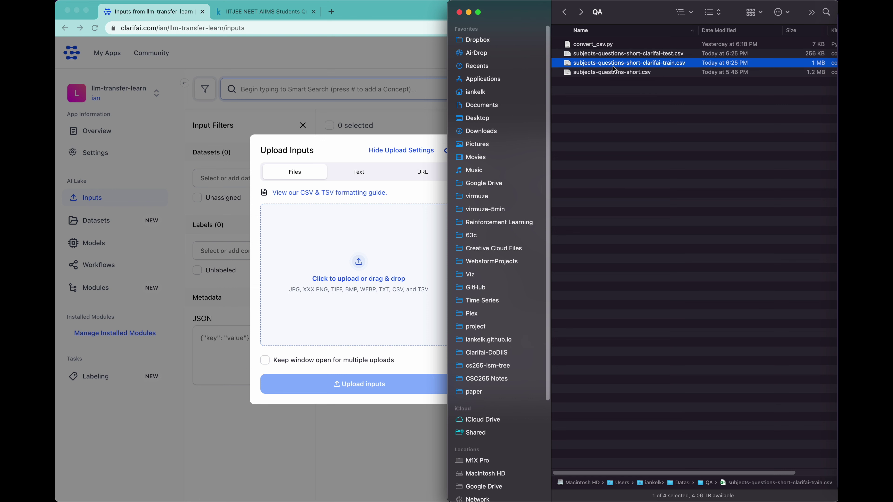
{"action": "left_click_drag", "start_coordinate": [614, 66], "coordinate": [401, 230]}
{"action": "left_click", "coordinate": [358, 385]}
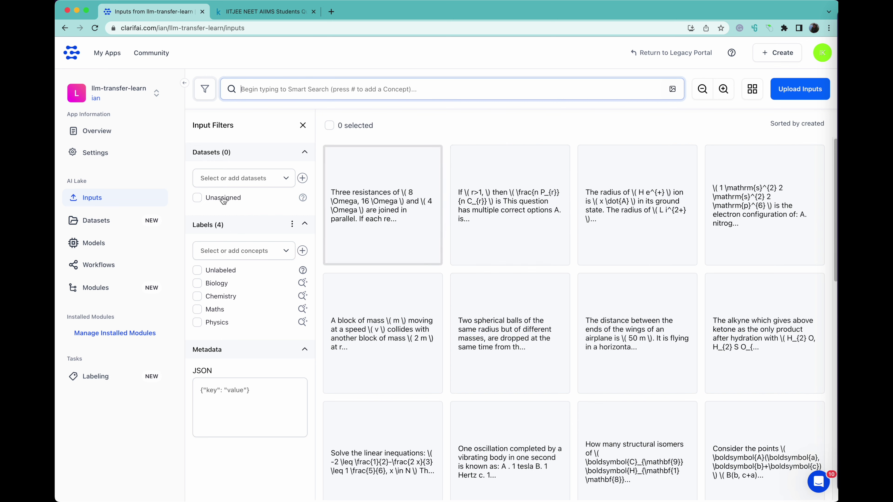
- Add all uploaded inputs, applied to all search results, to a new dataset named train
{"action": "left_click", "coordinate": [330, 126]}
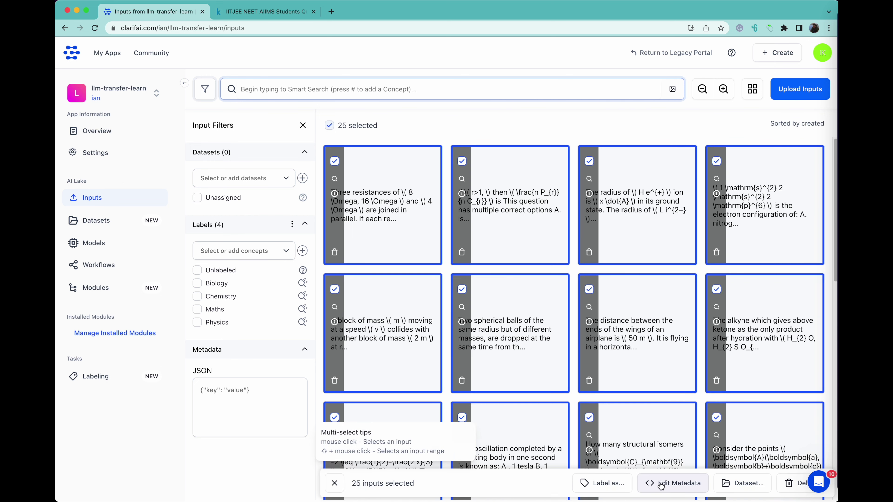
{"action": "left_click", "coordinate": [748, 490]}
{"action": "left_click", "coordinate": [355, 277]}
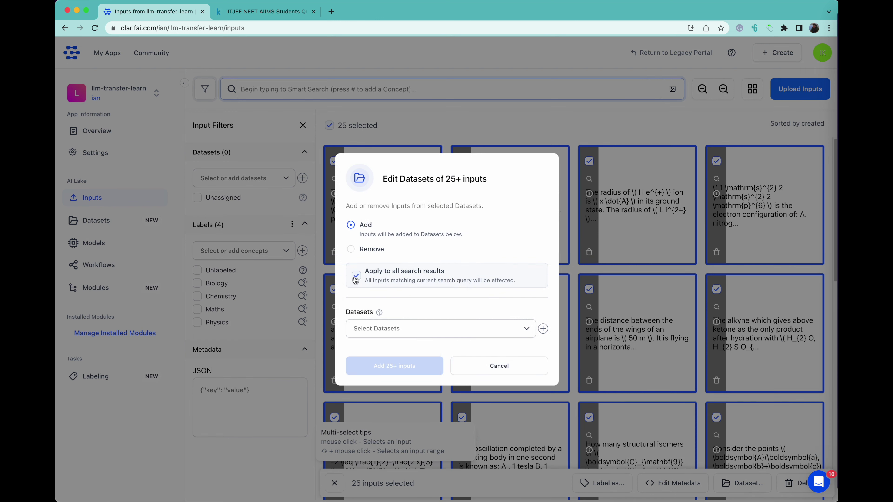
{"action": "left_click", "coordinate": [393, 328]}
{"action": "type", "text": "train"}
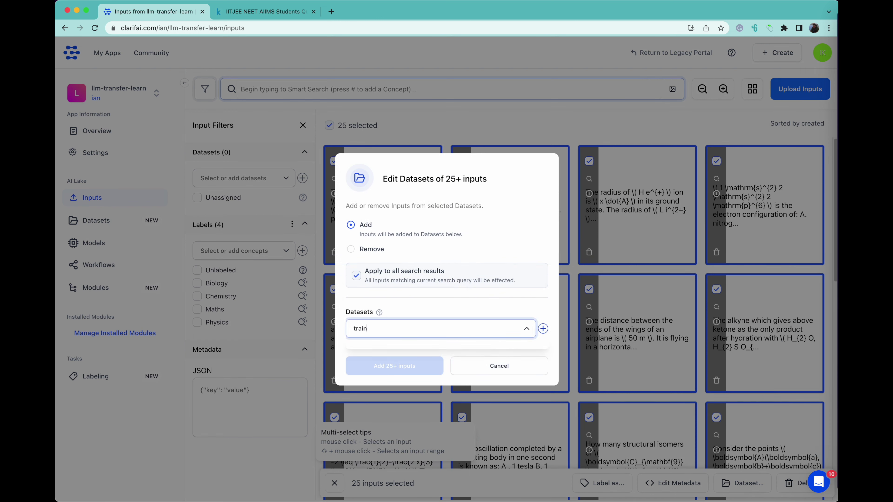
{"action": "left_click", "coordinate": [402, 353]}
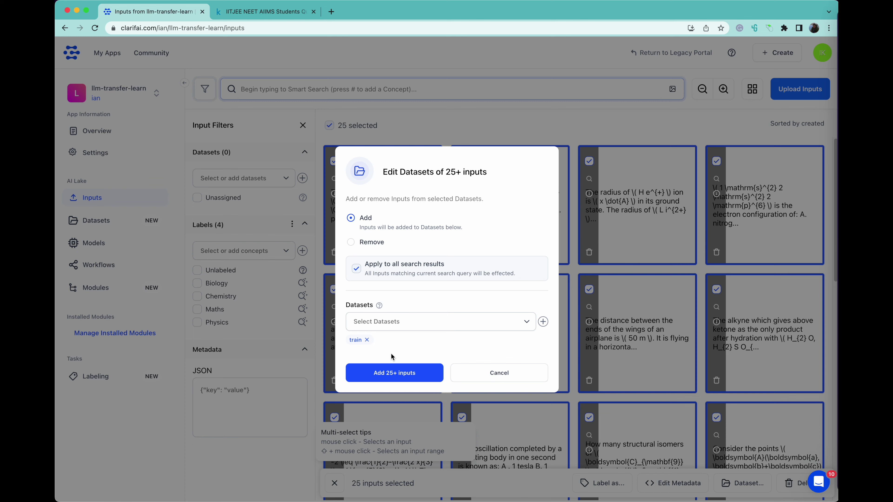
{"action": "left_click", "coordinate": [389, 367]}
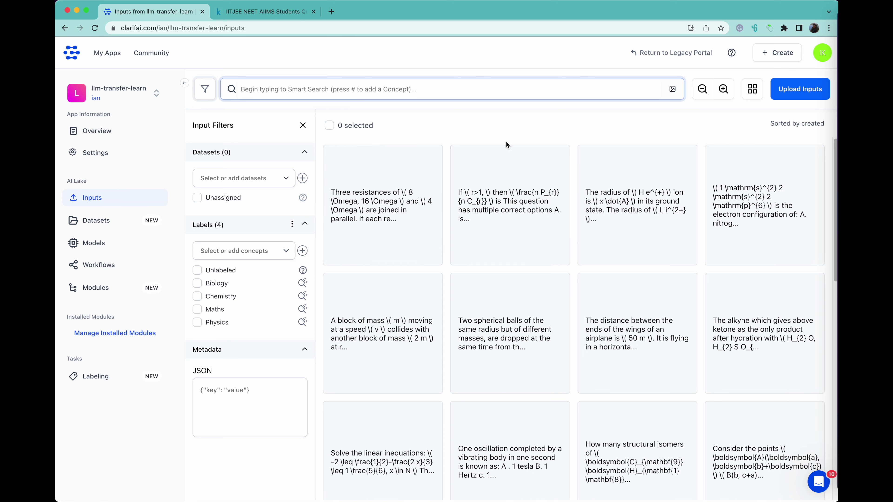
- Check the dataset assignment by filtering the inputs by Unassigned and by train, and clear the filters
{"action": "left_click", "coordinate": [223, 198]}
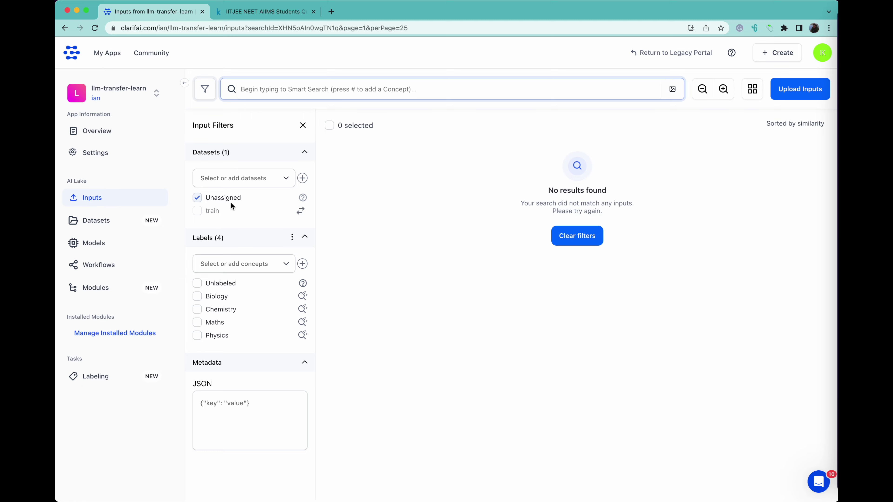
{"action": "left_click", "coordinate": [225, 199]}
{"action": "left_click", "coordinate": [198, 211]}
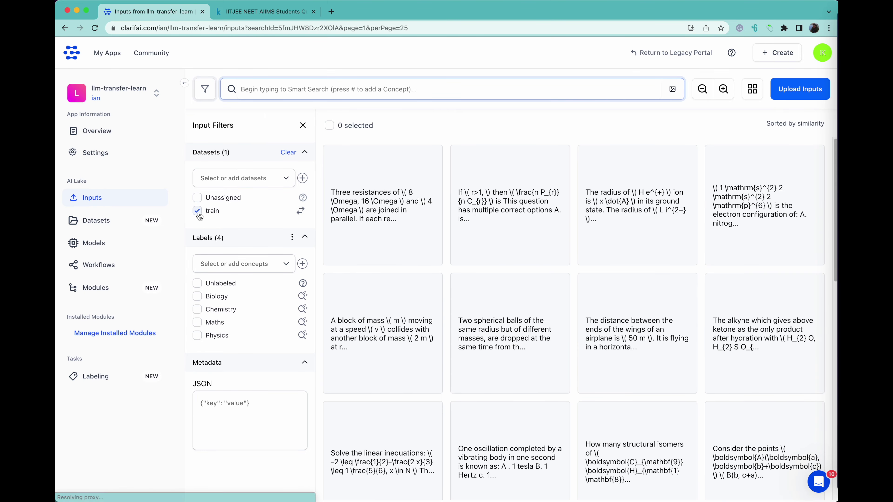
{"action": "left_click", "coordinate": [197, 211]}
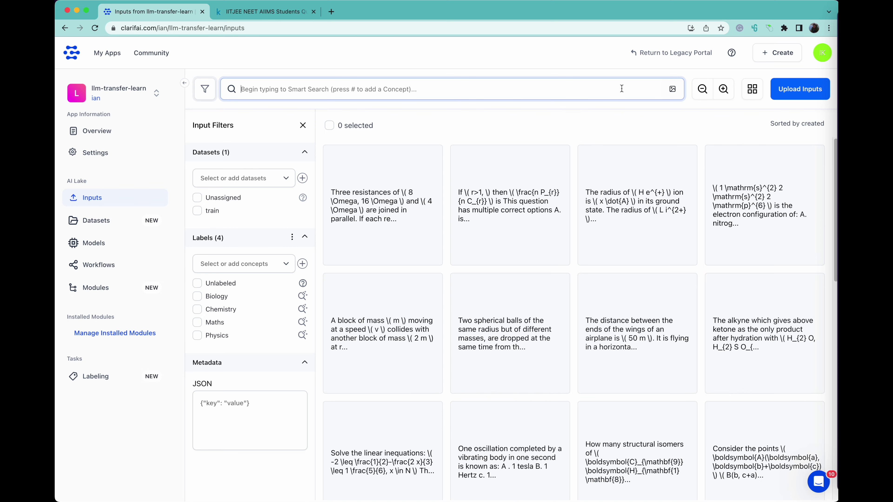
- Upload subjects-questions-short-clarifai-test.csv from the QA folder as additional inputs
{"action": "left_click", "coordinate": [800, 89]}
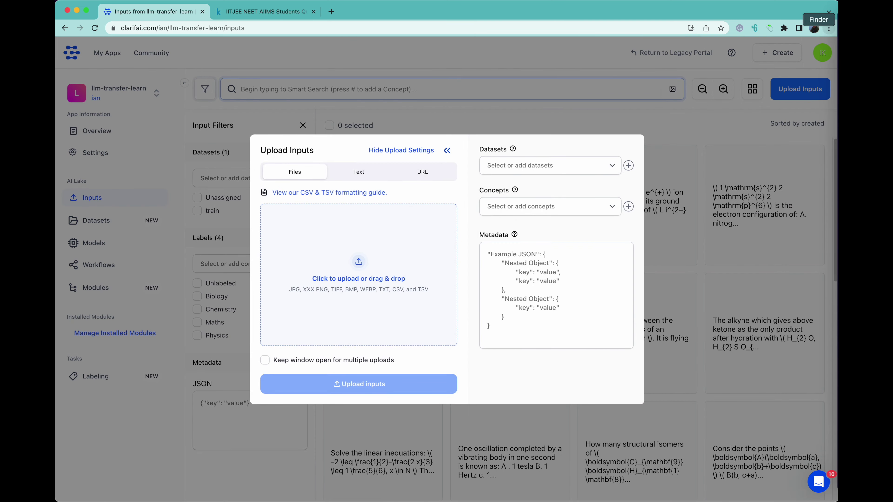
{"action": "left_click", "coordinate": [836, 19]}
{"action": "left_click_drag", "start_coordinate": [625, 55], "coordinate": [362, 309]}
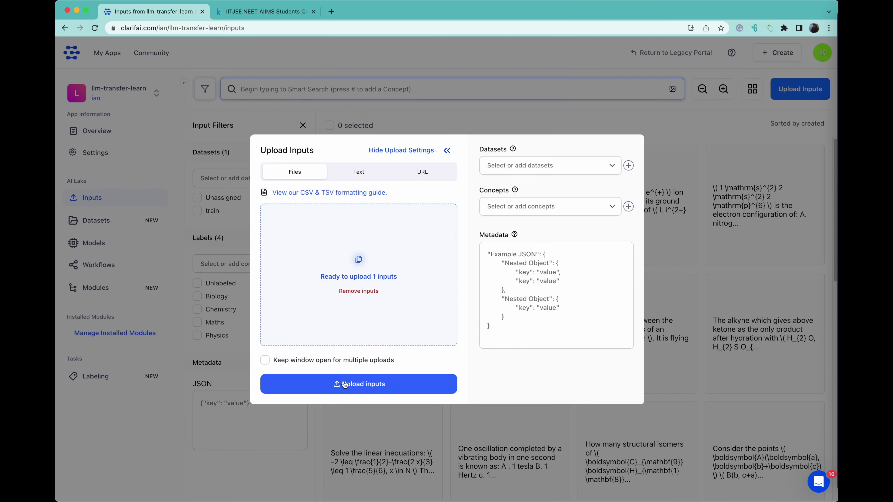
{"action": "left_click", "coordinate": [344, 384]}
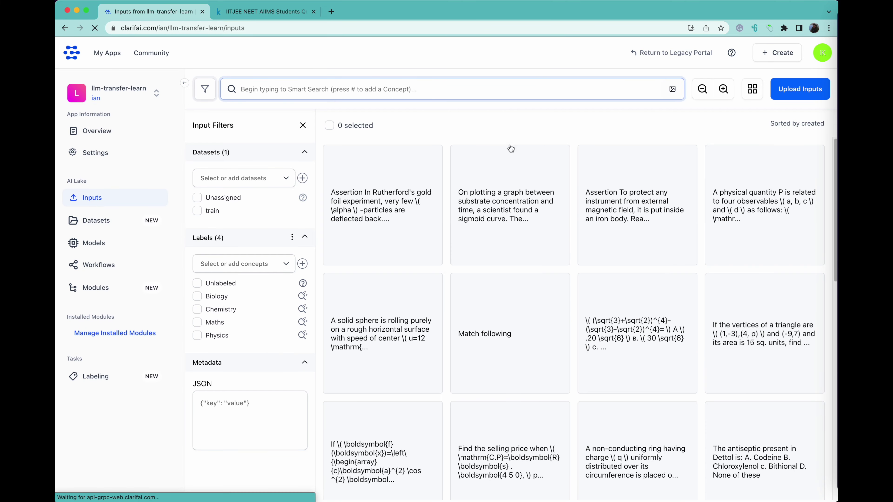
- Filter for unassigned inputs and add all search results to a new dataset named test
{"action": "left_click", "coordinate": [197, 198]}
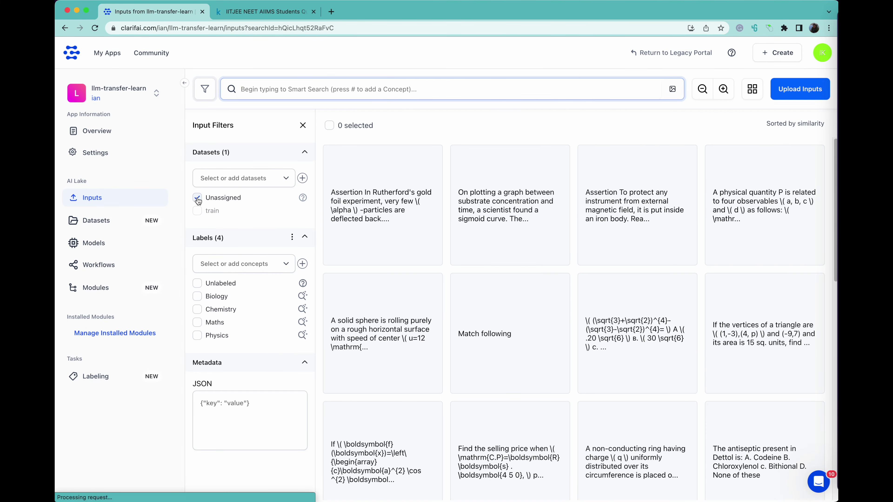
{"action": "left_click", "coordinate": [330, 125]}
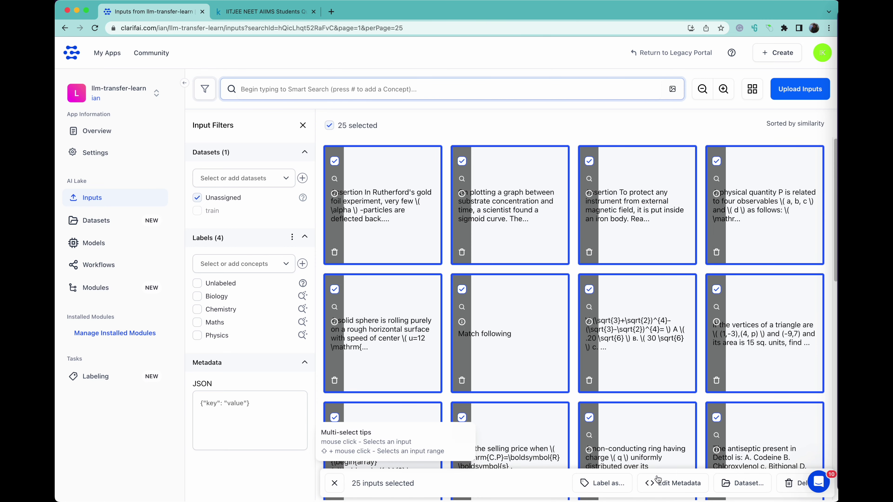
{"action": "left_click", "coordinate": [724, 490]}
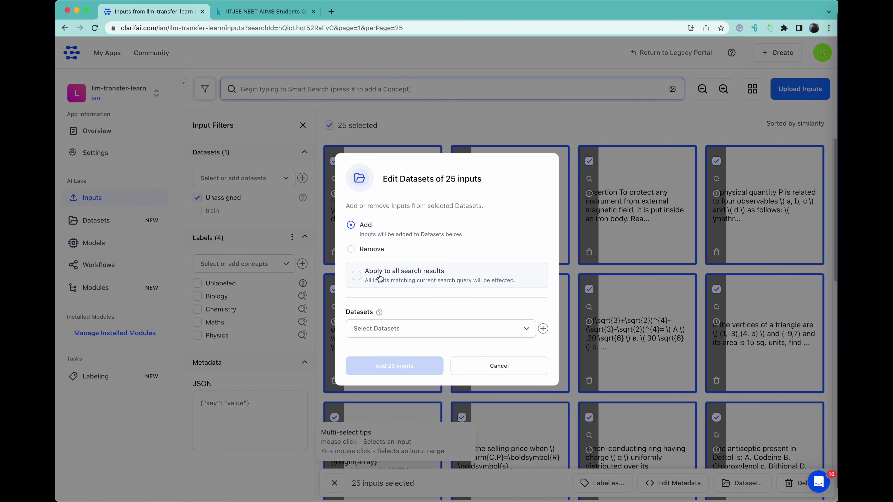
{"action": "left_click", "coordinate": [379, 279]}
{"action": "left_click", "coordinate": [394, 330]}
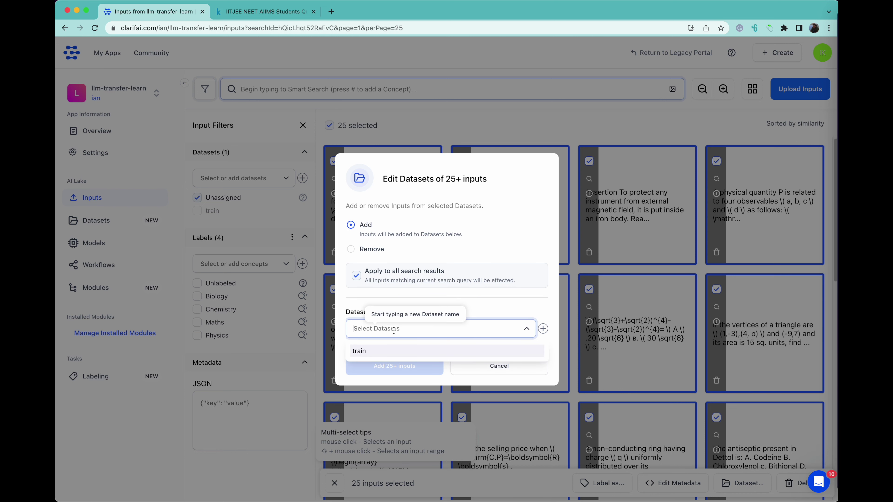
{"action": "type", "text": "test"}
{"action": "left_click", "coordinate": [389, 358]}
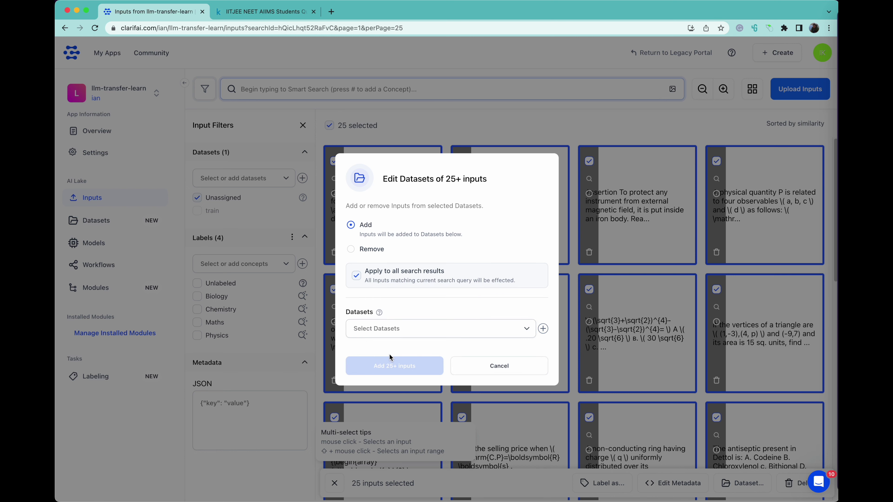
{"action": "left_click", "coordinate": [390, 371]}
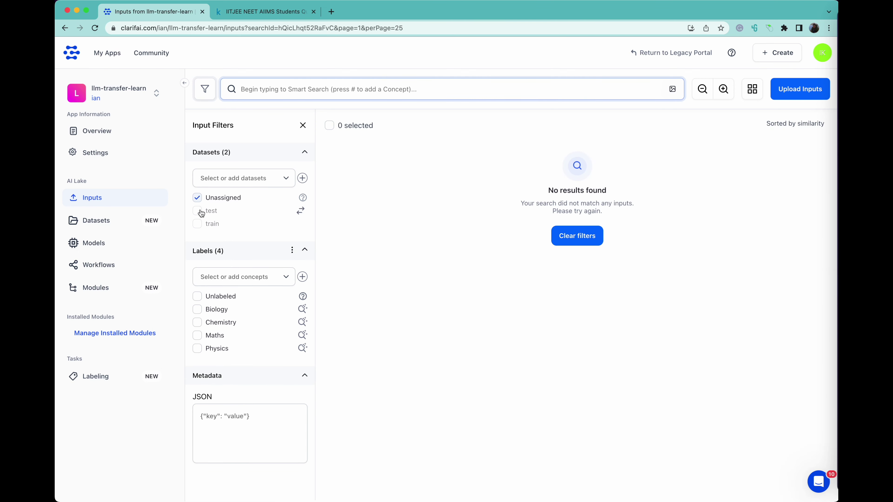
- Review the inputs filtered by the test and train datasets, and clear the dataset filters
{"action": "left_click", "coordinate": [198, 198]}
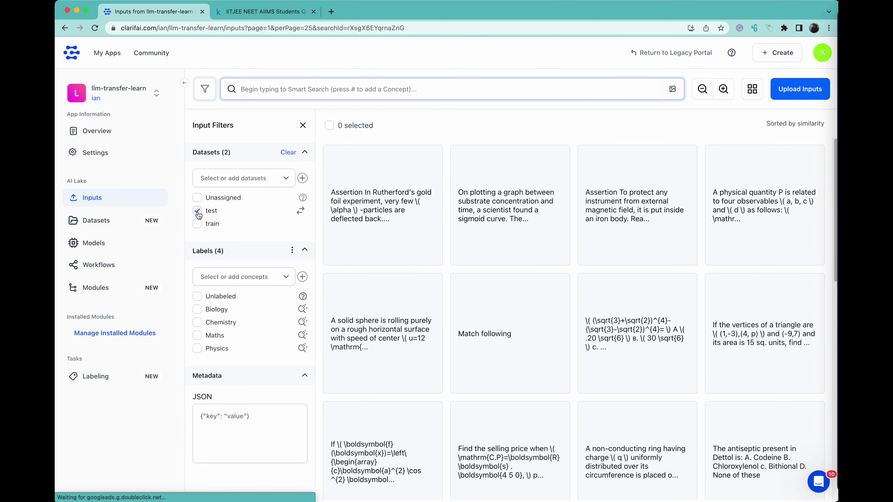
{"action": "left_click", "coordinate": [197, 223]}
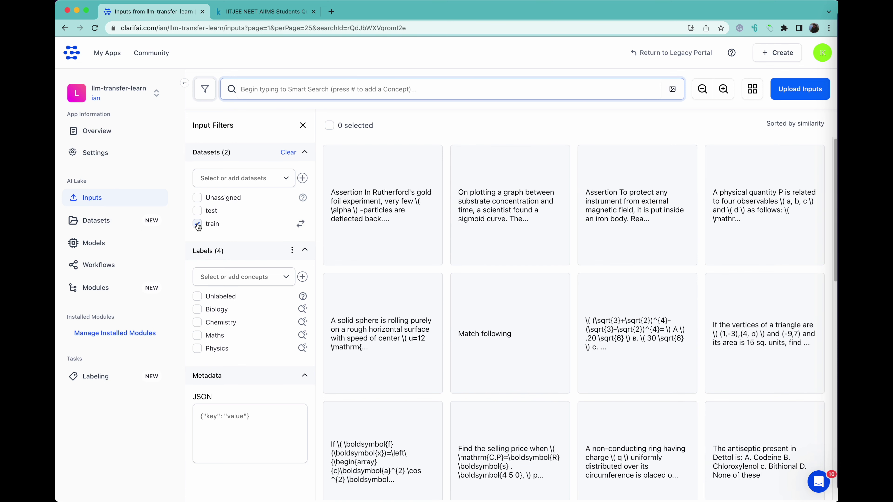
{"action": "left_click", "coordinate": [197, 224]}
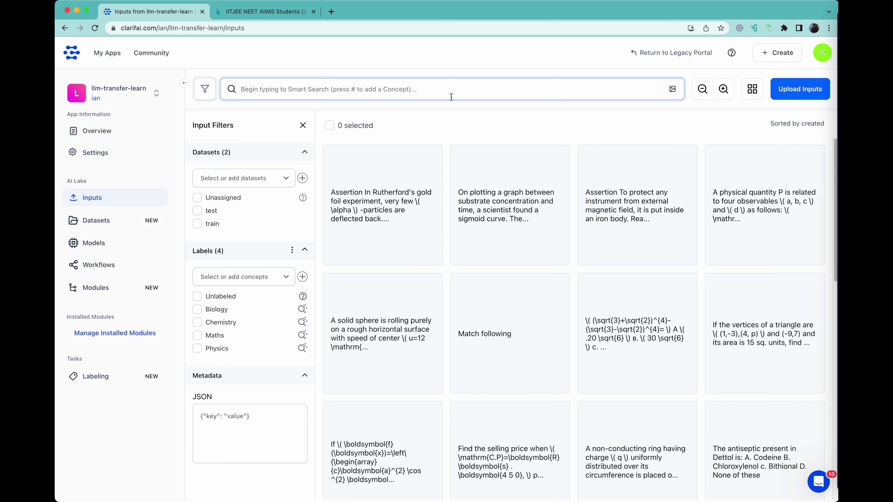
- Start a new Transfer Learning Classifier with the model ID llm-transfer-learn and the train dataset as its training data
{"action": "left_click", "coordinate": [105, 242]}
{"action": "left_click", "coordinate": [803, 92]}
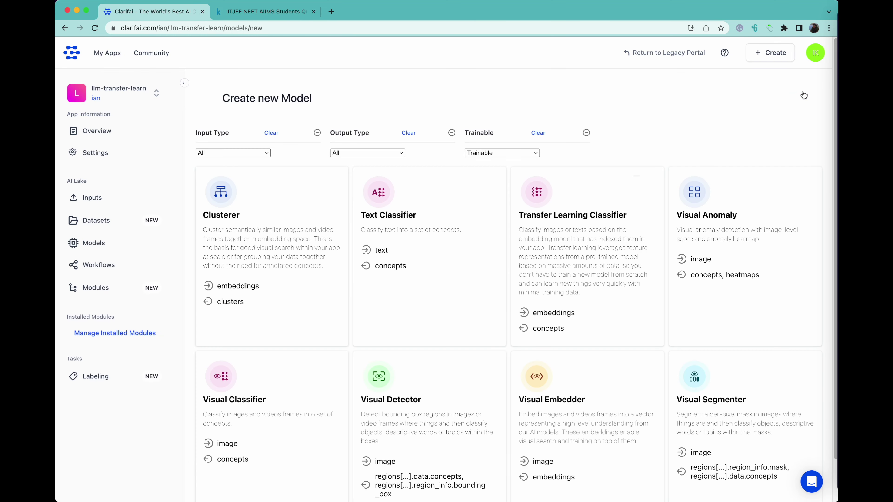
{"action": "left_click", "coordinate": [584, 236]}
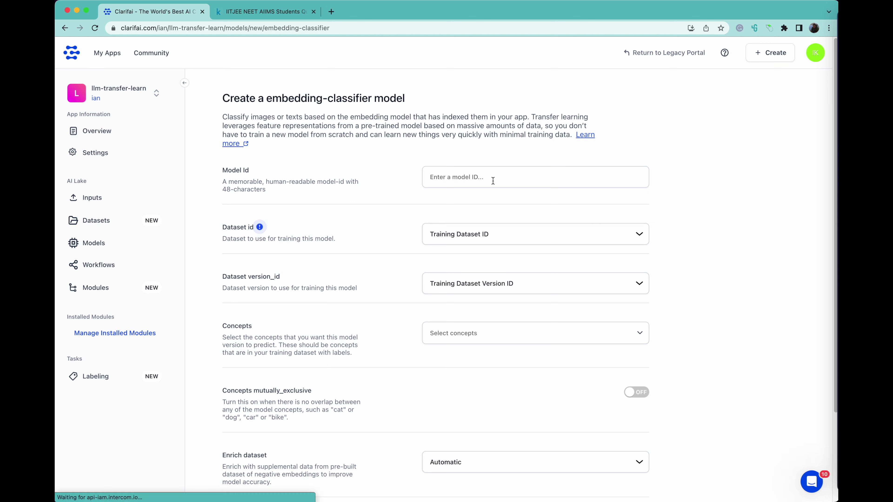
{"action": "left_click", "coordinate": [492, 177]}
{"action": "type", "text": "llm-transfer-learn"}
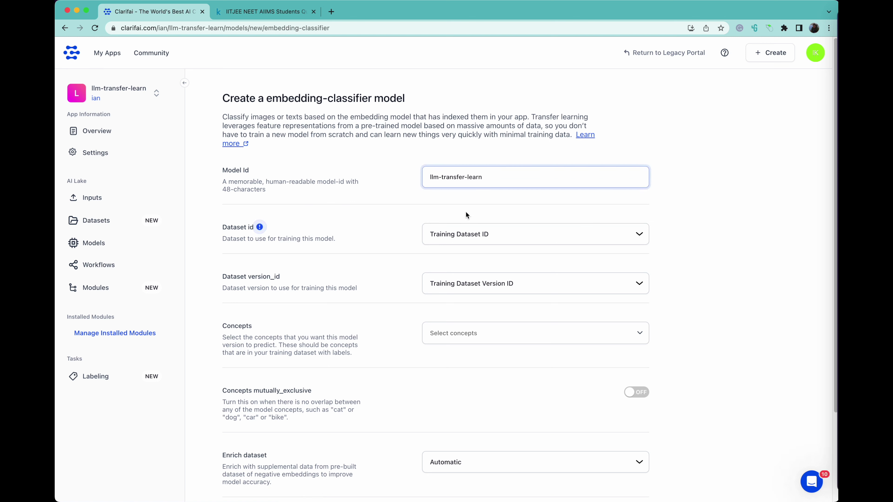
{"action": "left_click", "coordinate": [465, 234]}
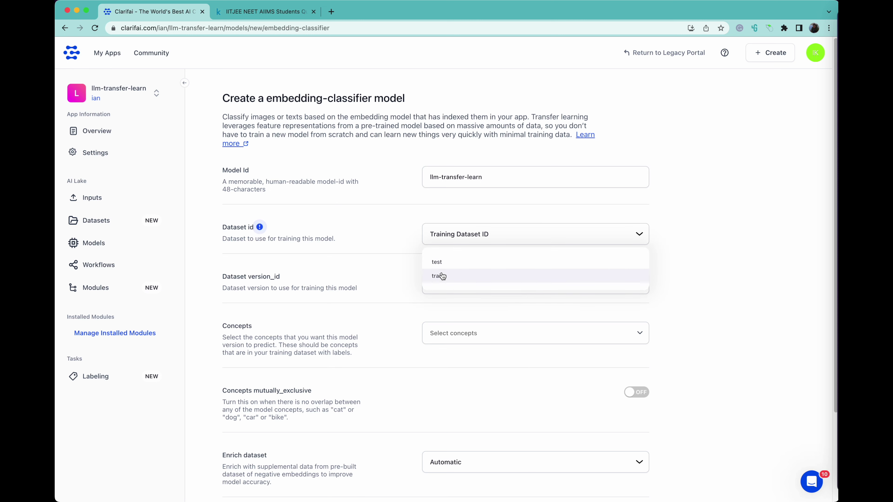
{"action": "left_click", "coordinate": [440, 276]}
- Train the model on all concepts with mutually exclusive concepts turned on, and calculate the trained version's ROC evaluation
{"action": "scroll", "coordinate": [677, 286], "scroll_direction": "down", "scroll_amount": 3}
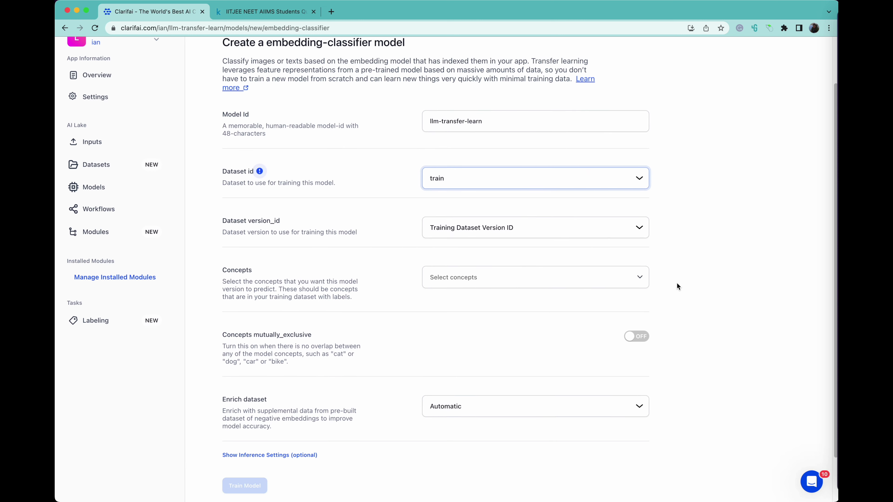
{"action": "left_click", "coordinate": [641, 221]}
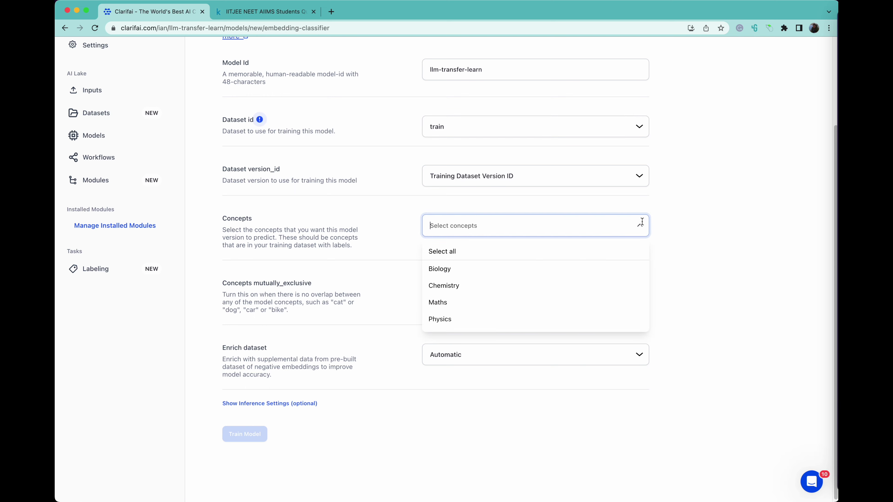
{"action": "left_click", "coordinate": [463, 251]}
{"action": "left_click", "coordinate": [719, 232]}
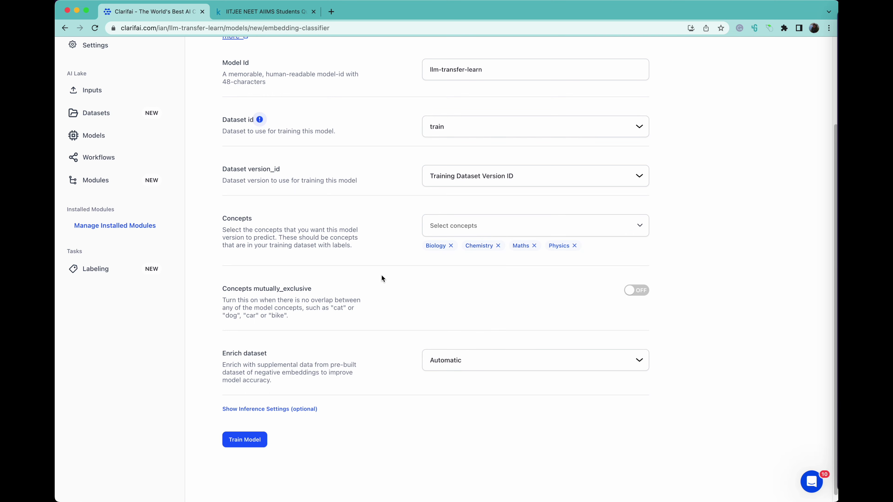
{"action": "left_click", "coordinate": [636, 291]}
{"action": "scroll", "coordinate": [701, 306], "scroll_direction": "down", "scroll_amount": 1}
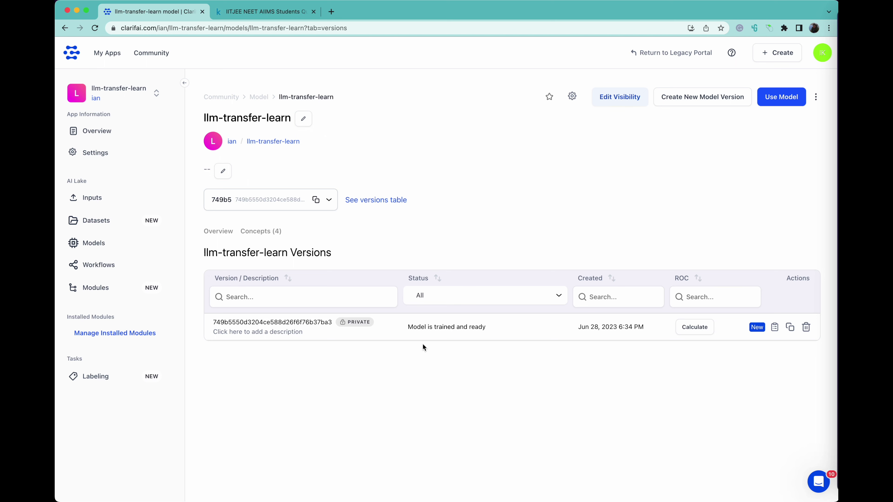
{"action": "left_click", "coordinate": [691, 329]}
- Filter the inputs by the train dataset and run the llm-transfer-learn model's prediction on the question about three resistances
{"action": "left_click", "coordinate": [135, 199]}
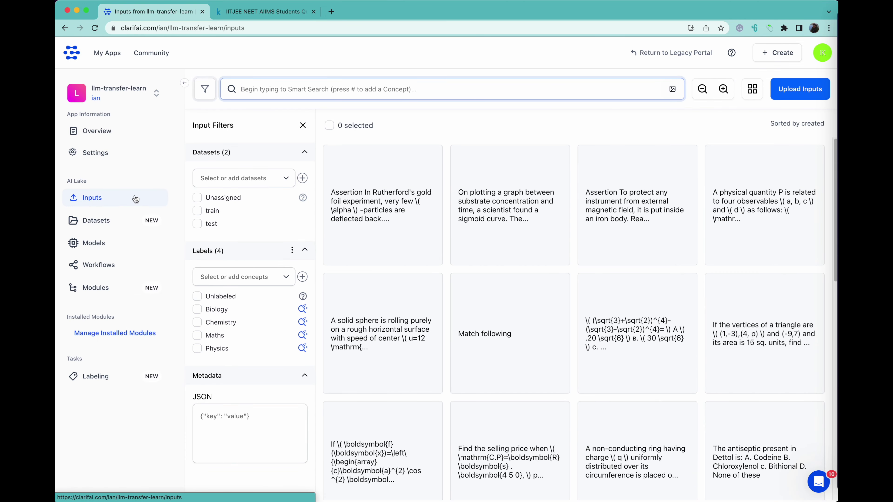
{"action": "left_click", "coordinate": [200, 212]}
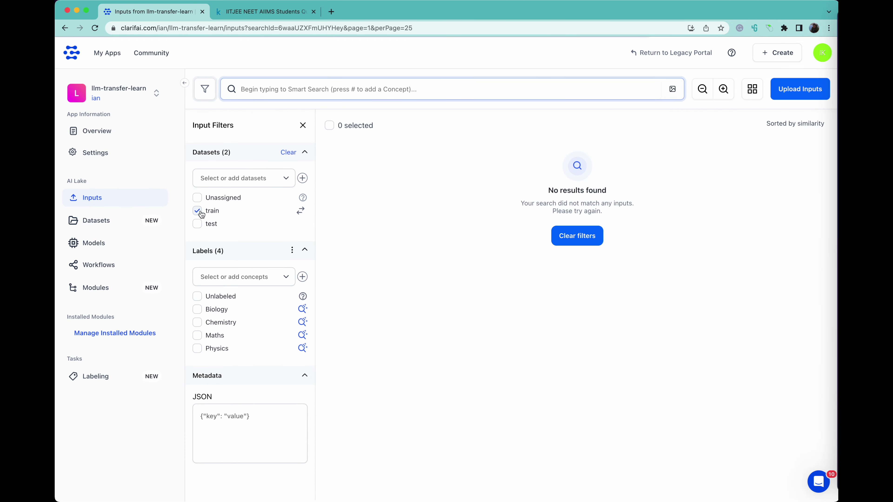
{"action": "left_click", "coordinate": [378, 204]}
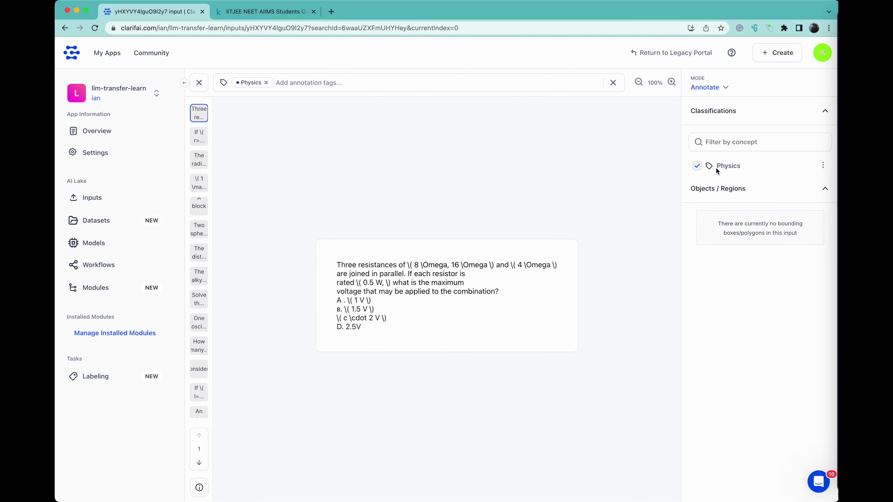
{"action": "left_click", "coordinate": [716, 93]}
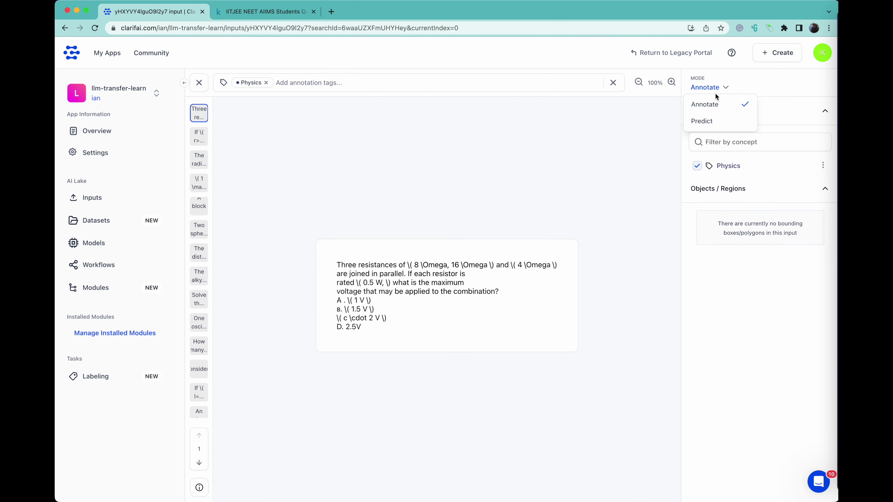
{"action": "left_click", "coordinate": [710, 119]}
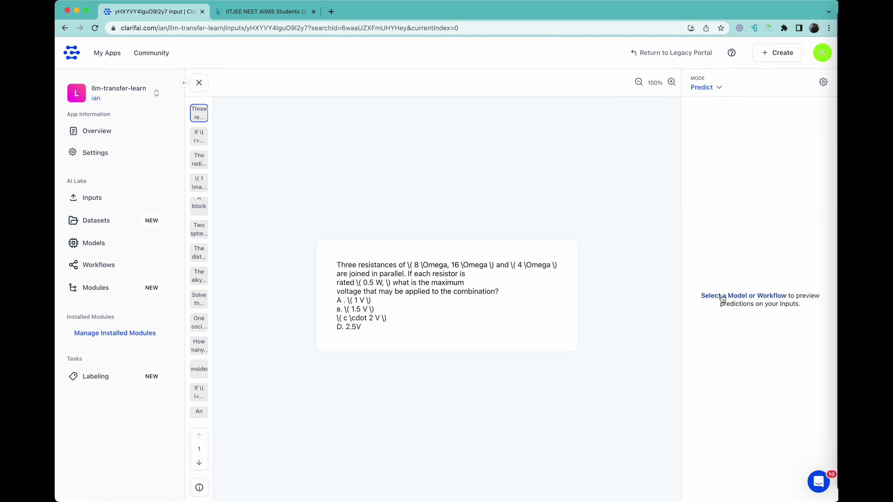
{"action": "left_click", "coordinate": [734, 140]}
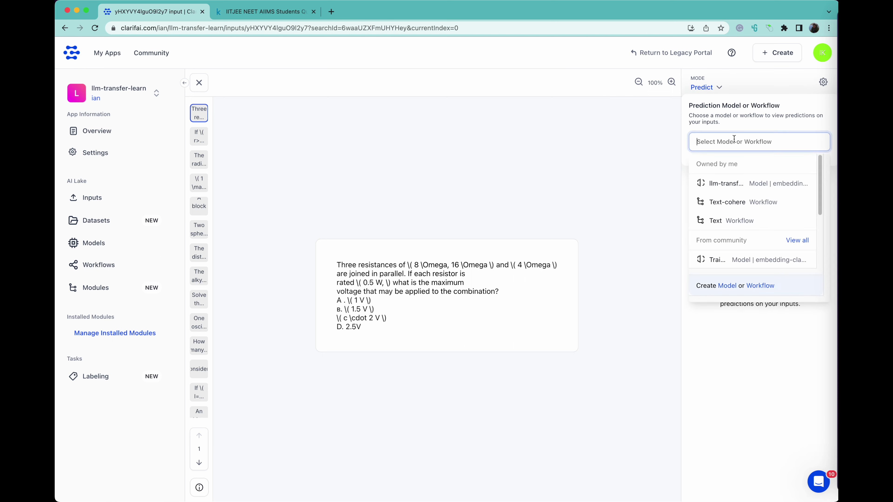
{"action": "left_click", "coordinate": [730, 183]}
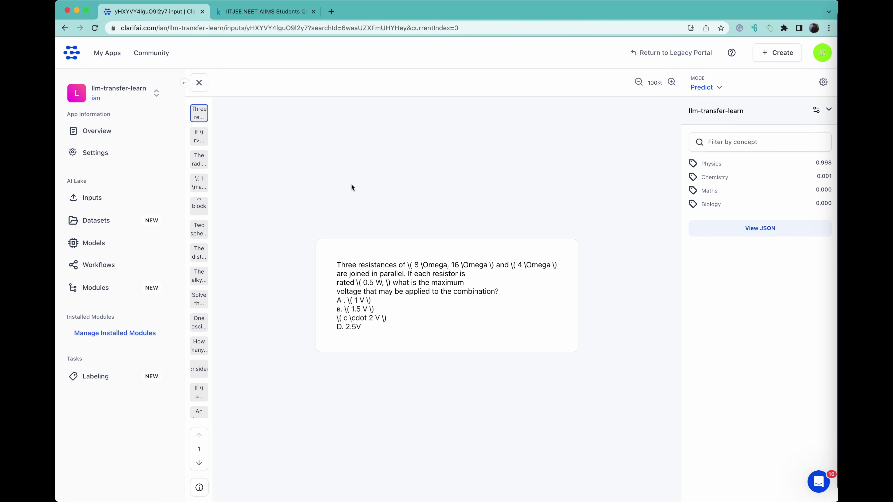
- Check the model's predictions for the second and third train questions and return to the inputs overview
{"action": "left_click", "coordinate": [204, 141]}
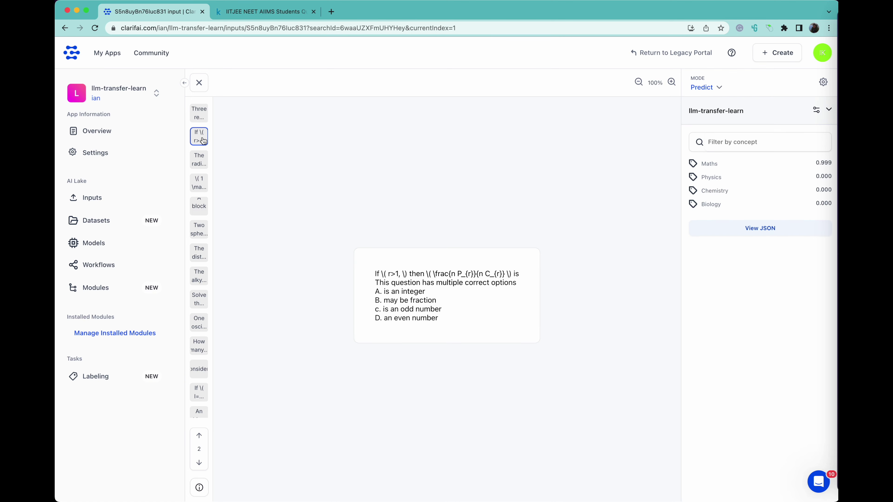
{"action": "left_click", "coordinate": [201, 160]}
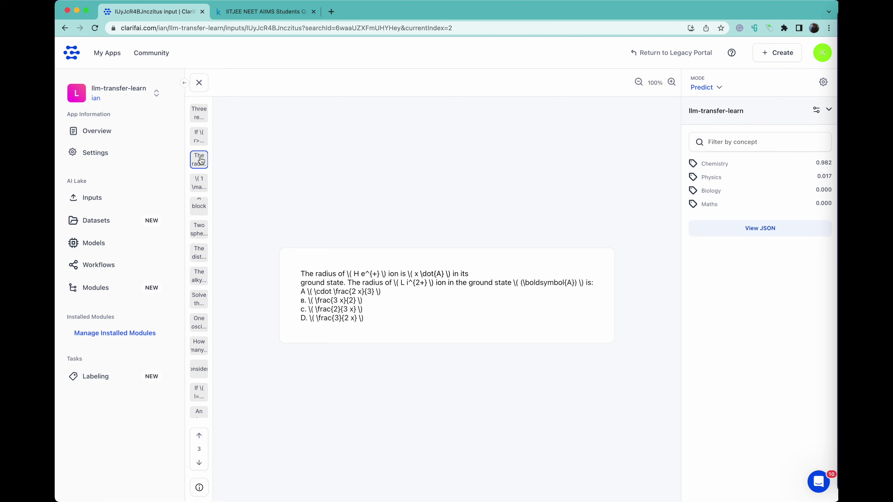
{"action": "left_click", "coordinate": [199, 82]}
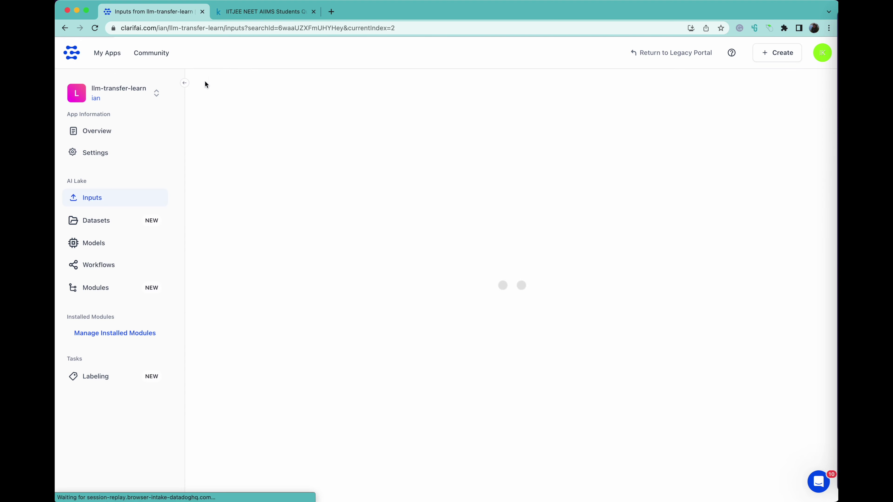
- Replace the train filter with the test dataset and review the model's predictions for several test questions
{"action": "left_click", "coordinate": [197, 210]}
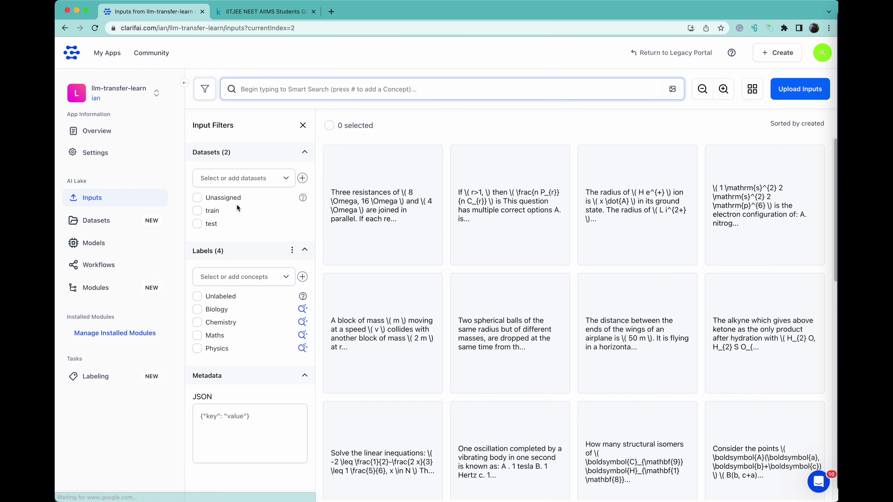
{"action": "left_click", "coordinate": [211, 224]}
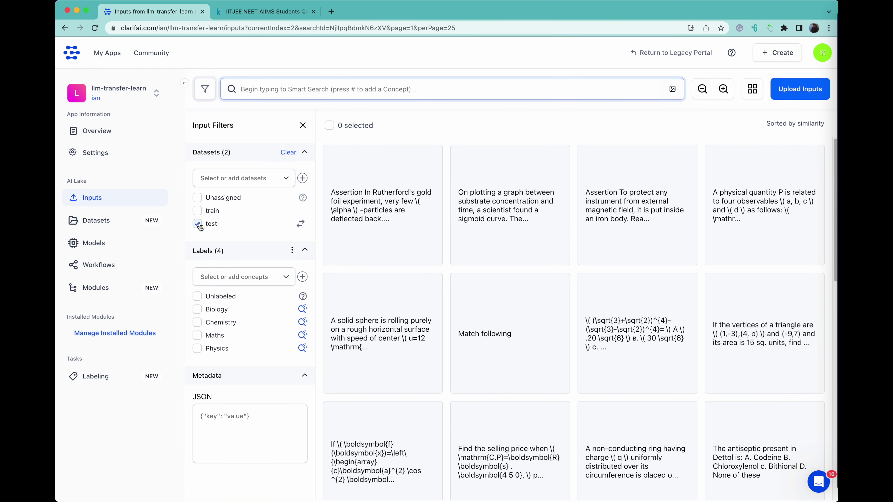
{"action": "left_click", "coordinate": [474, 211]}
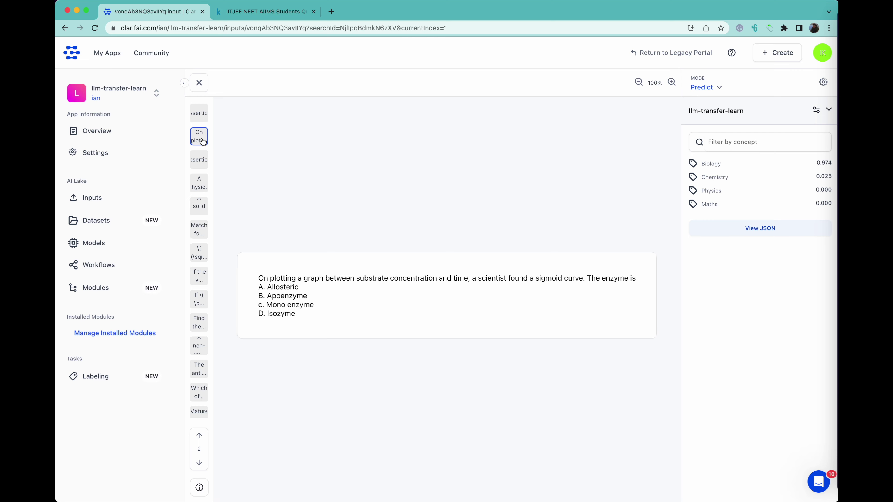
{"action": "left_click", "coordinate": [199, 207]}
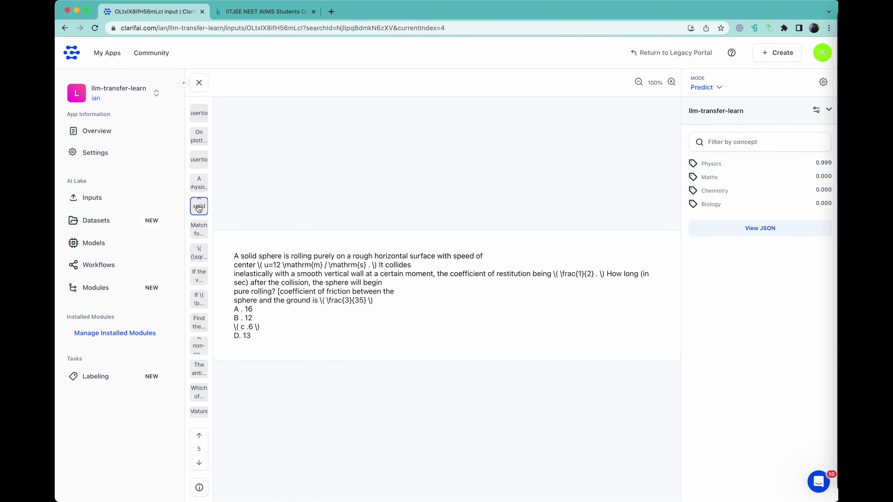
{"action": "left_click", "coordinate": [198, 253]}
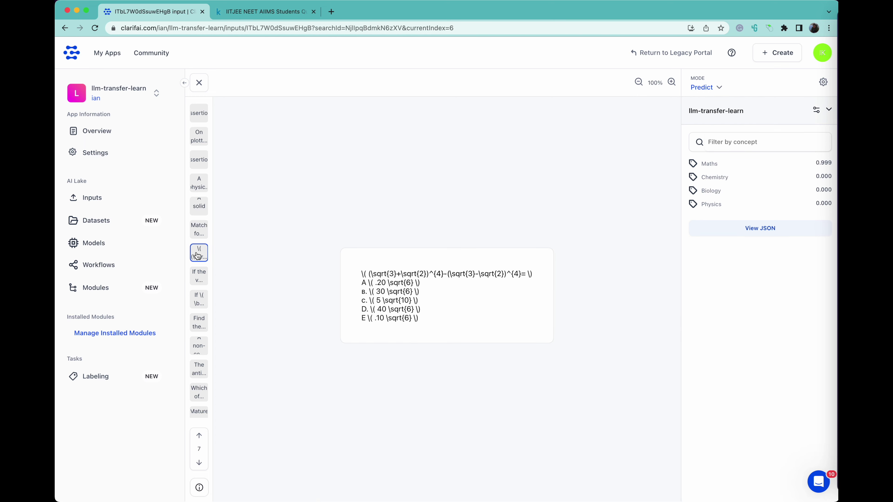
{"action": "left_click", "coordinate": [200, 275]}
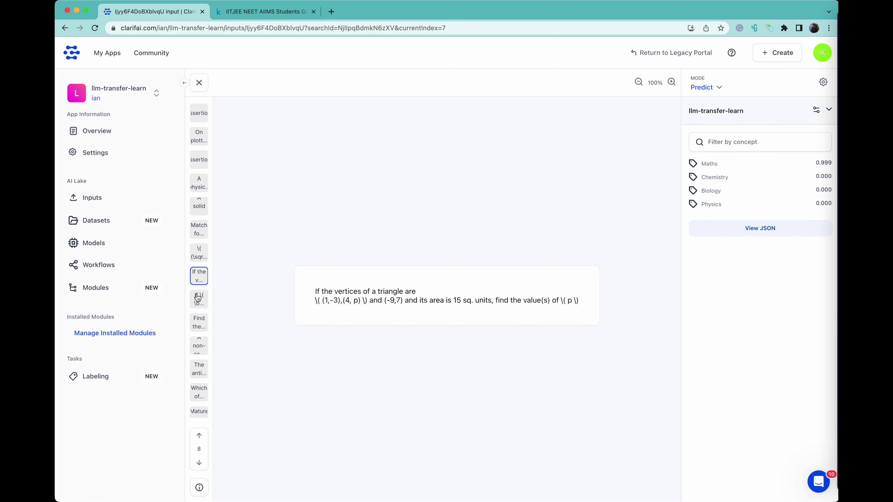
{"action": "left_click", "coordinate": [198, 297]}
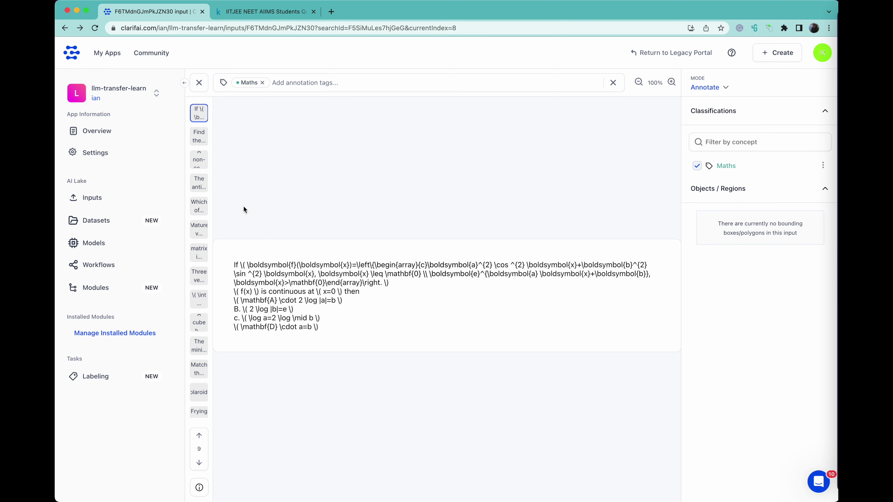
- Open the evaluation results for the trained version of the llm-transfer-learn model
{"action": "left_click", "coordinate": [94, 242]}
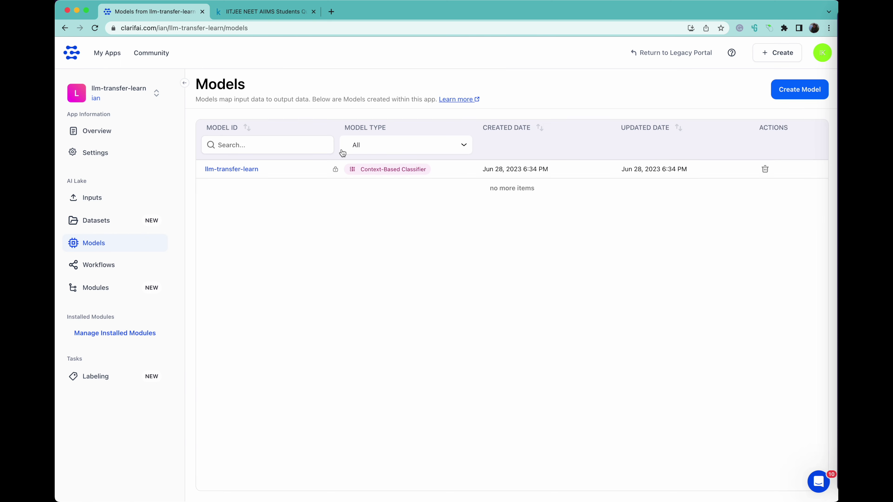
{"action": "left_click", "coordinate": [258, 169]}
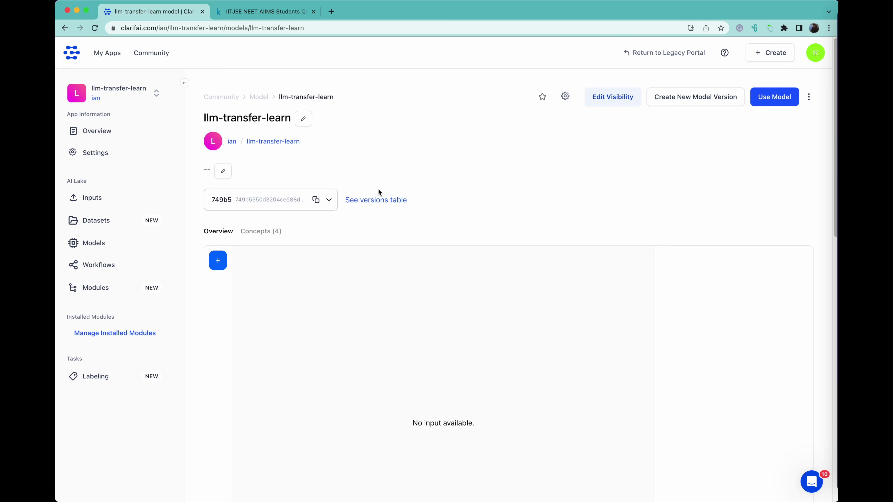
{"action": "left_click", "coordinate": [377, 199]}
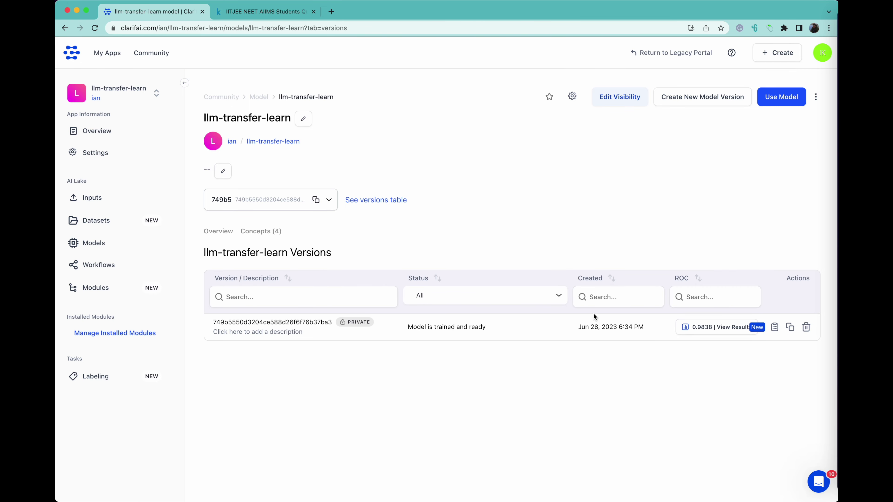
{"action": "left_click", "coordinate": [707, 327]}
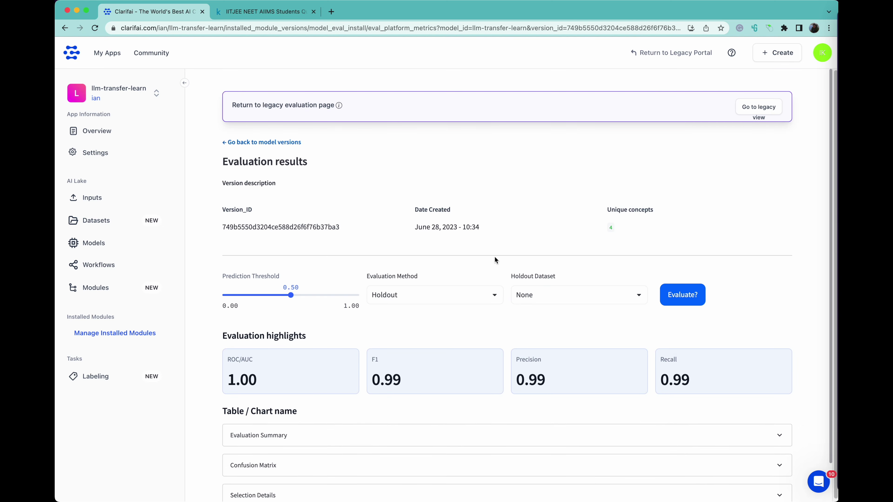
- Examine the evaluation highlights and the per-concept scores in the Evaluation Summary
{"action": "scroll", "coordinate": [740, 289], "scroll_direction": "down", "scroll_amount": 2}
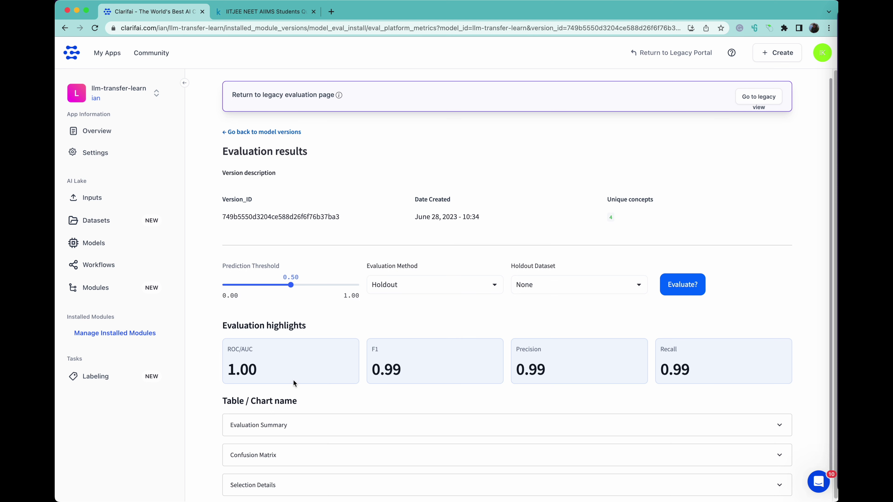
{"action": "scroll", "coordinate": [321, 390], "scroll_direction": "down", "scroll_amount": 1}
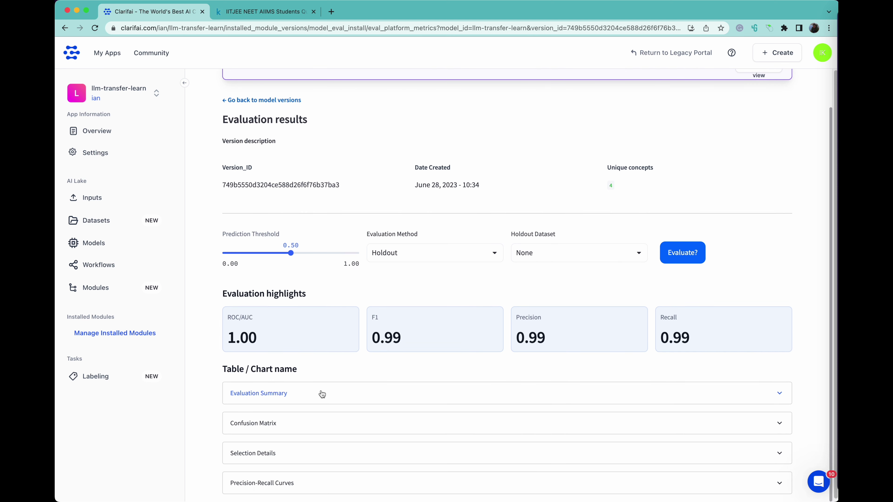
{"action": "left_click", "coordinate": [321, 394]}
{"action": "scroll", "coordinate": [471, 362], "scroll_direction": "down", "scroll_amount": 4}
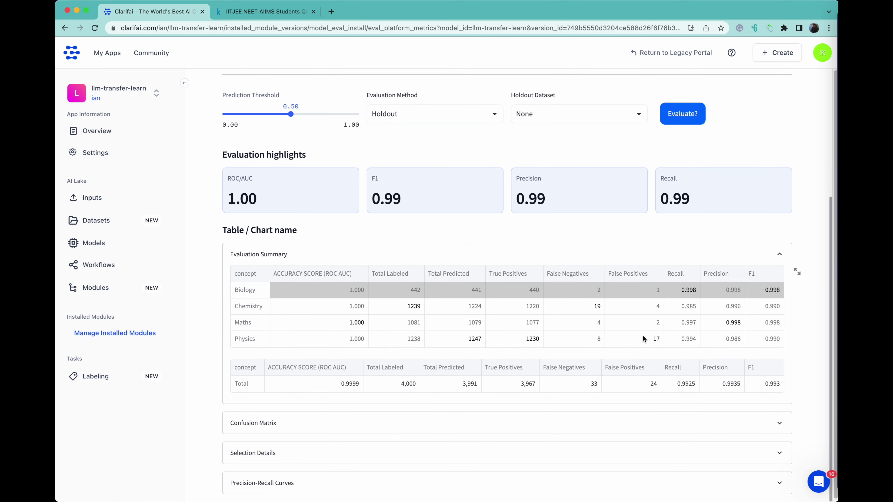
- Examine the Confusion Matrix for the four concepts and the Selection Details for the Biology questions
{"action": "left_click", "coordinate": [286, 430]}
{"action": "scroll", "coordinate": [284, 431], "scroll_direction": "down", "scroll_amount": 1}
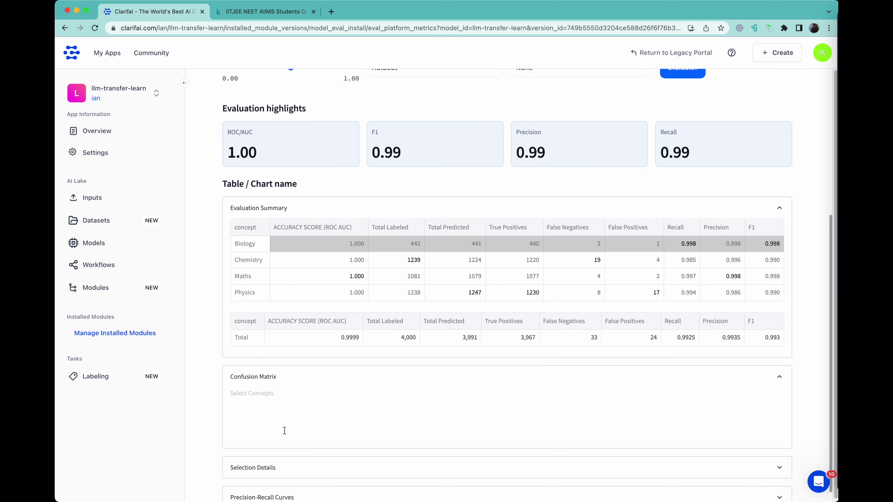
{"action": "scroll", "coordinate": [527, 387], "scroll_direction": "down", "scroll_amount": 7}
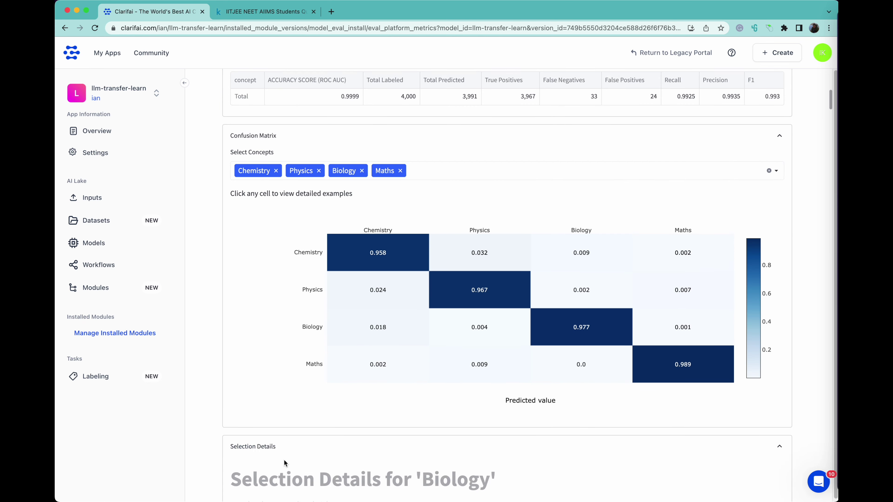
{"action": "scroll", "coordinate": [555, 417], "scroll_direction": "down", "scroll_amount": 8}
{"action": "scroll", "coordinate": [558, 415], "scroll_direction": "down", "scroll_amount": 4}
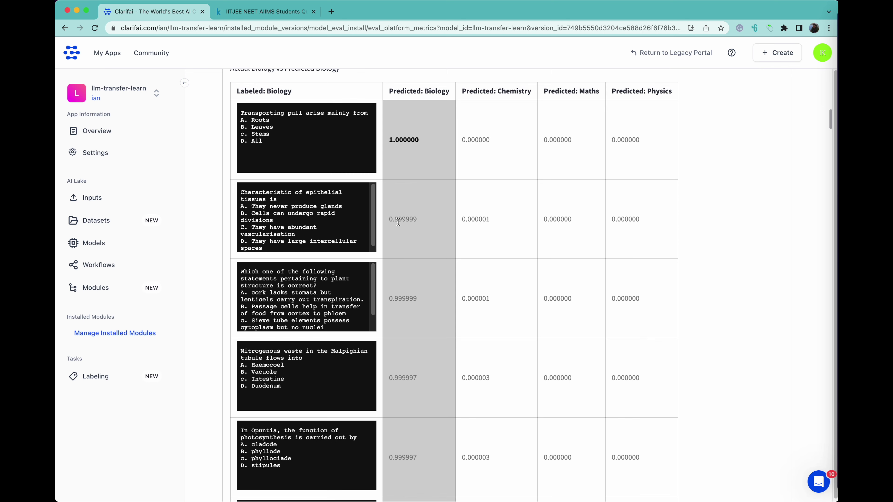
- Set the holdout dataset of the evaluation results to test, keeping the Holdout evaluation method
{"action": "scroll", "coordinate": [394, 343], "scroll_direction": "down", "scroll_amount": 10}
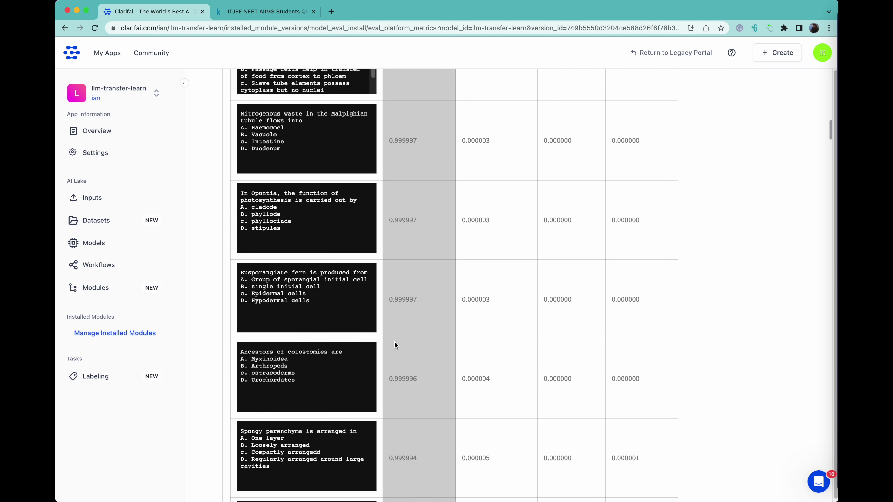
{"action": "scroll", "coordinate": [394, 343], "scroll_direction": "up", "scroll_amount": 20}
{"action": "scroll", "coordinate": [395, 343], "scroll_direction": "up", "scroll_amount": 8}
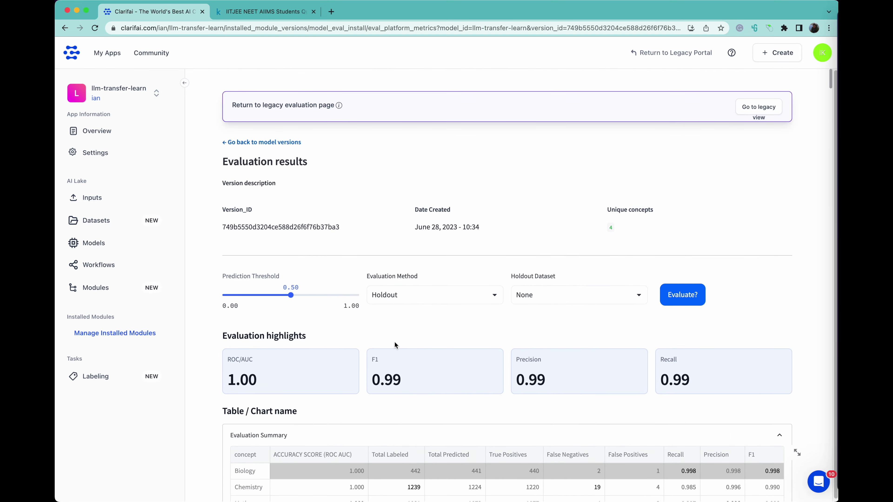
{"action": "left_click", "coordinate": [562, 302]}
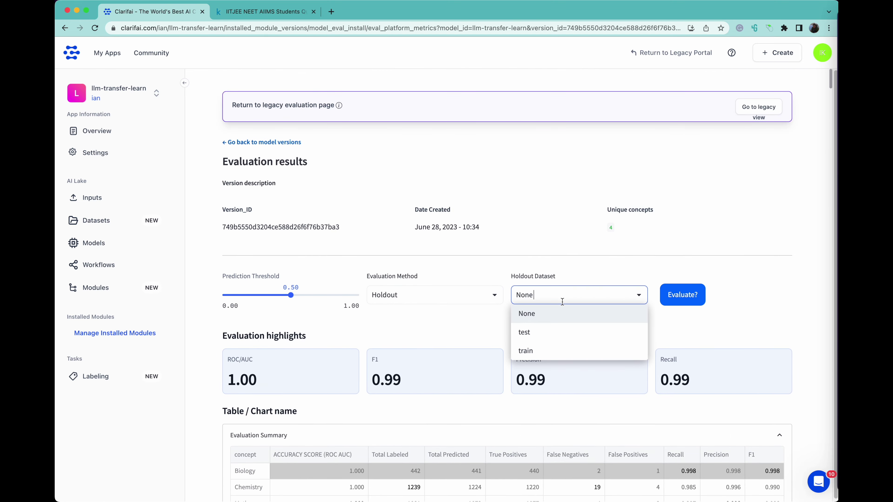
{"action": "left_click", "coordinate": [524, 332]}
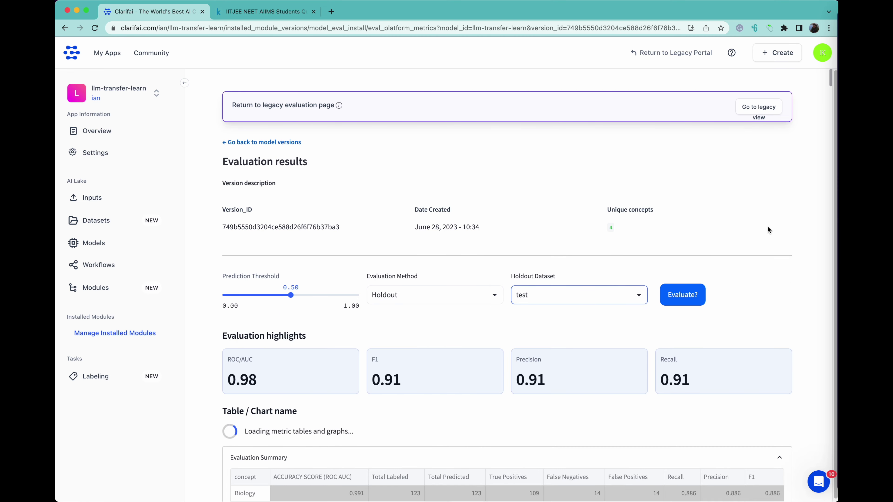
- Examine the test dataset's evaluation highlights, Evaluation Summary, Confusion Matrix and Selection Details for the Biology questions
{"action": "scroll", "coordinate": [767, 227], "scroll_direction": "down", "scroll_amount": 3}
{"action": "scroll", "coordinate": [767, 228], "scroll_direction": "down", "scroll_amount": 2}
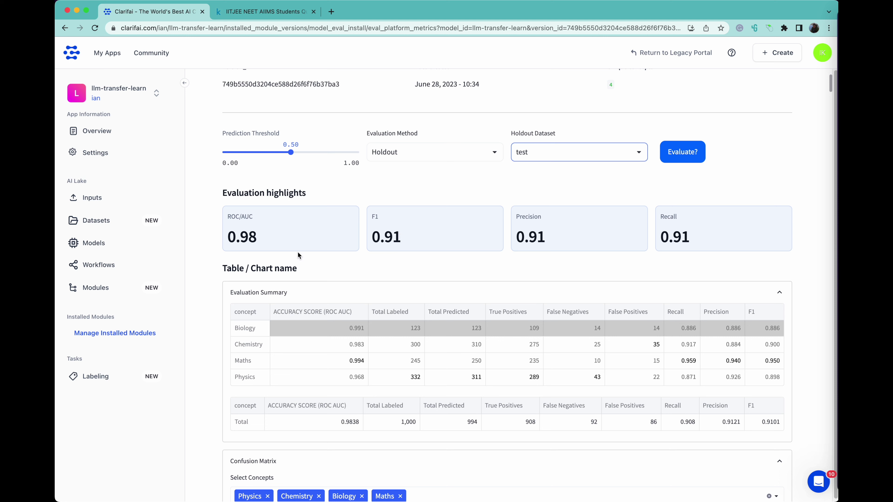
{"action": "scroll", "coordinate": [443, 262], "scroll_direction": "down", "scroll_amount": 4}
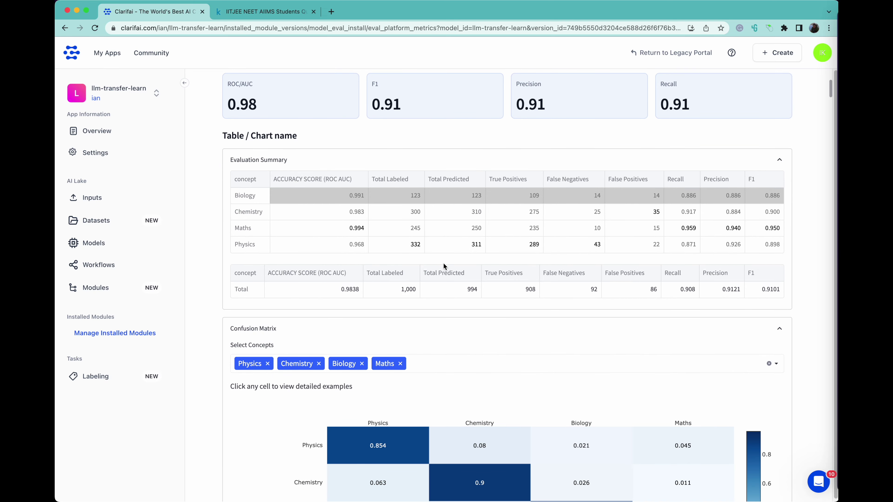
{"action": "scroll", "coordinate": [443, 262], "scroll_direction": "down", "scroll_amount": 8}
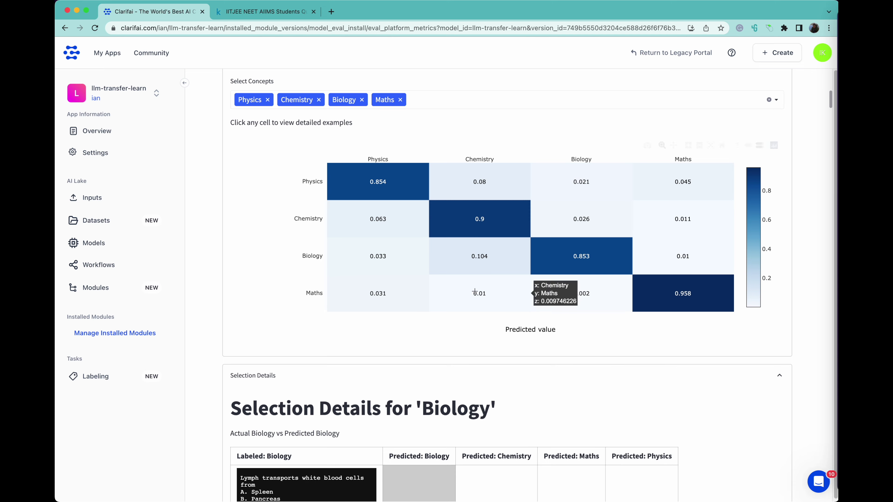
{"action": "scroll", "coordinate": [625, 363], "scroll_direction": "down", "scroll_amount": 5}
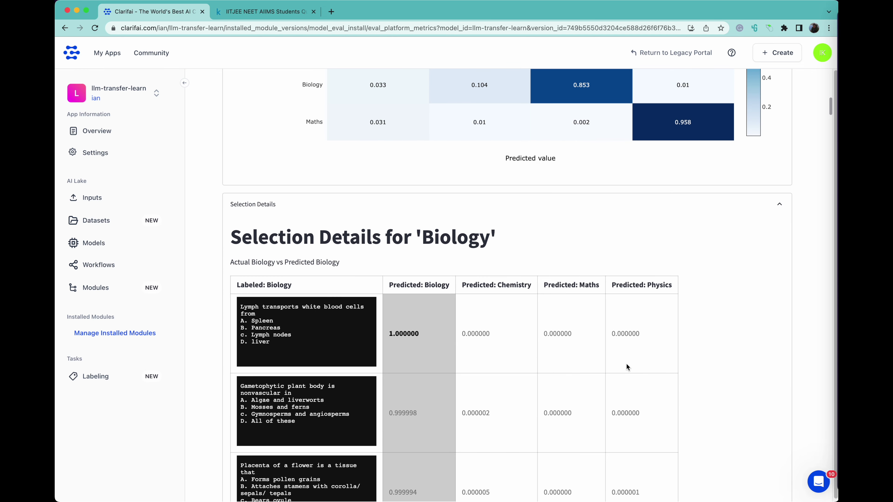
{"action": "scroll", "coordinate": [626, 363], "scroll_direction": "down", "scroll_amount": 4}
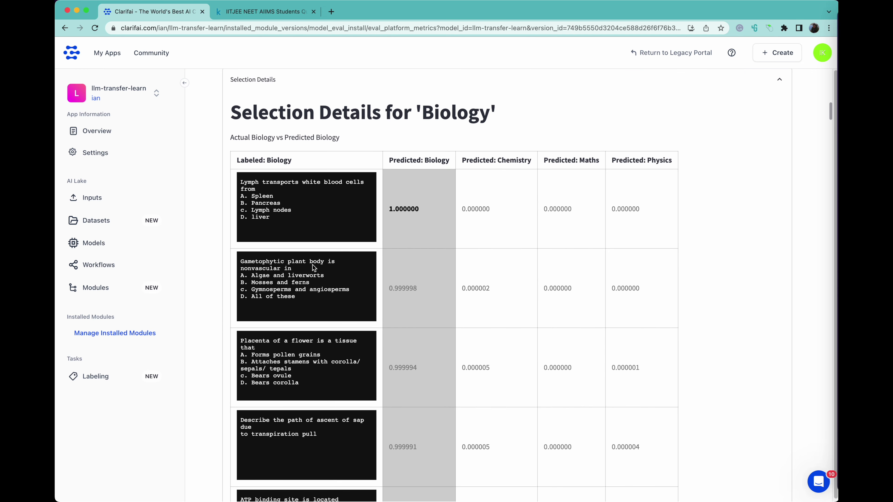
{"action": "scroll", "coordinate": [500, 422], "scroll_direction": "down", "scroll_amount": 2}
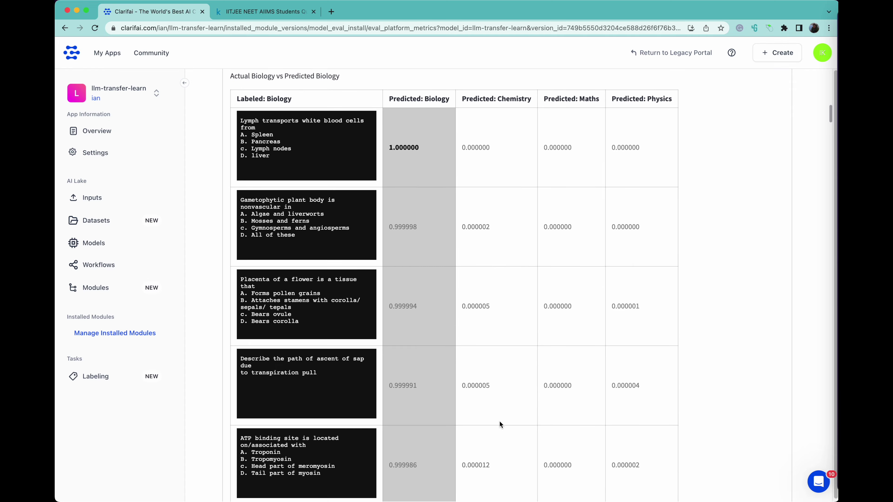
{"action": "scroll", "coordinate": [500, 424], "scroll_direction": "down", "scroll_amount": 20}
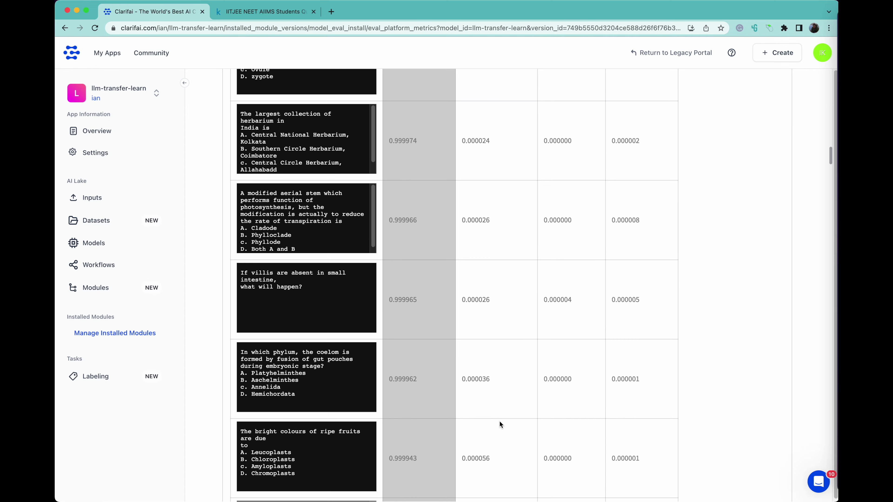
{"action": "scroll", "coordinate": [499, 421], "scroll_direction": "up", "scroll_amount": 20}
{"action": "scroll", "coordinate": [500, 421], "scroll_direction": "down", "scroll_amount": 6}
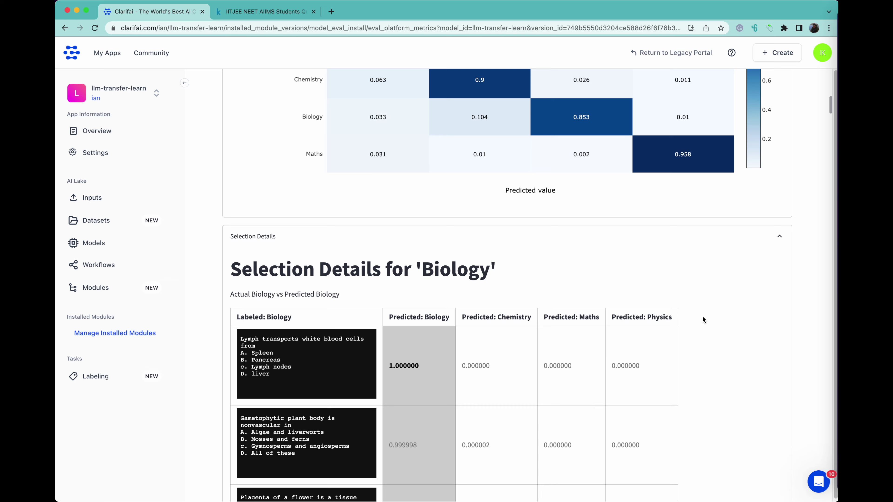
- Collapse the Selection Details and review the Precision-Recall Curves for Physics, Chemistry, Biology and Maths
{"action": "left_click", "coordinate": [779, 236]}
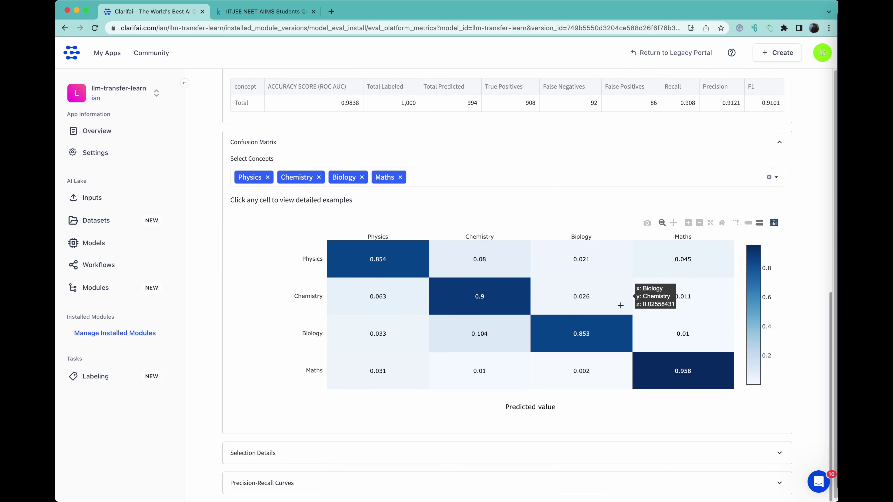
{"action": "left_click", "coordinate": [425, 481]}
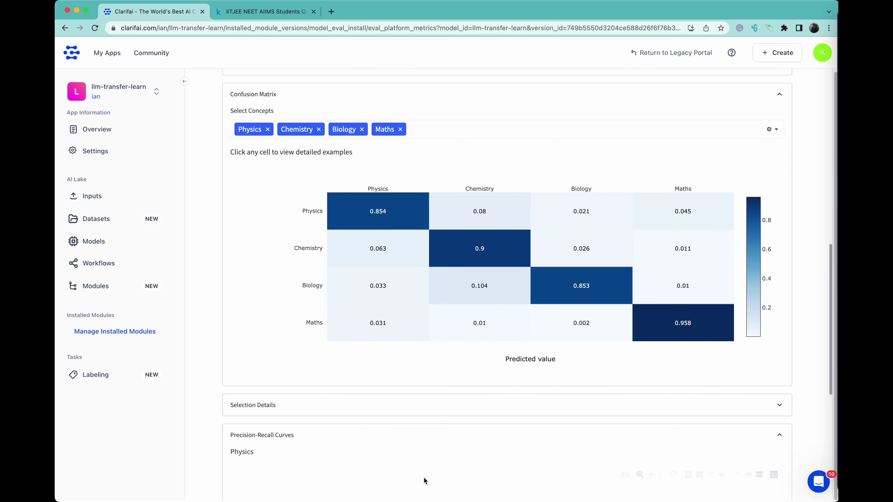
{"action": "scroll", "coordinate": [741, 352], "scroll_direction": "down", "scroll_amount": 10}
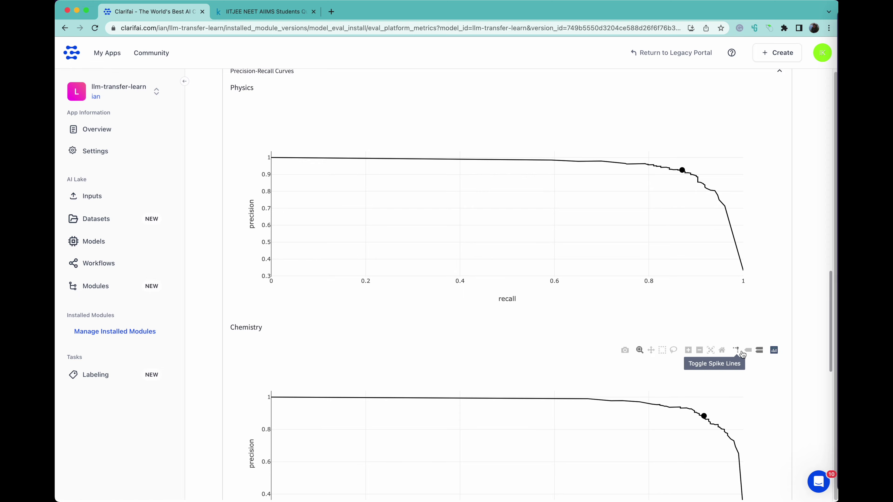
{"action": "scroll", "coordinate": [742, 354], "scroll_direction": "down", "scroll_amount": 15}
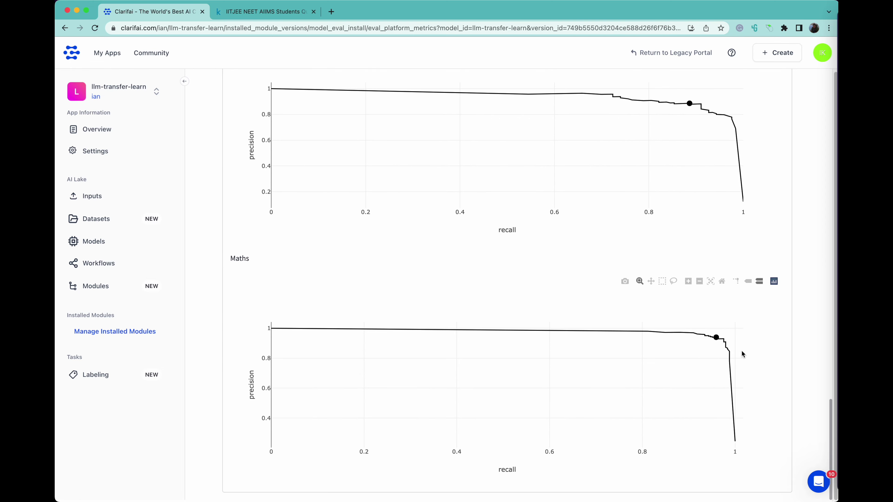
{"action": "scroll", "coordinate": [741, 350], "scroll_direction": "up", "scroll_amount": 20}
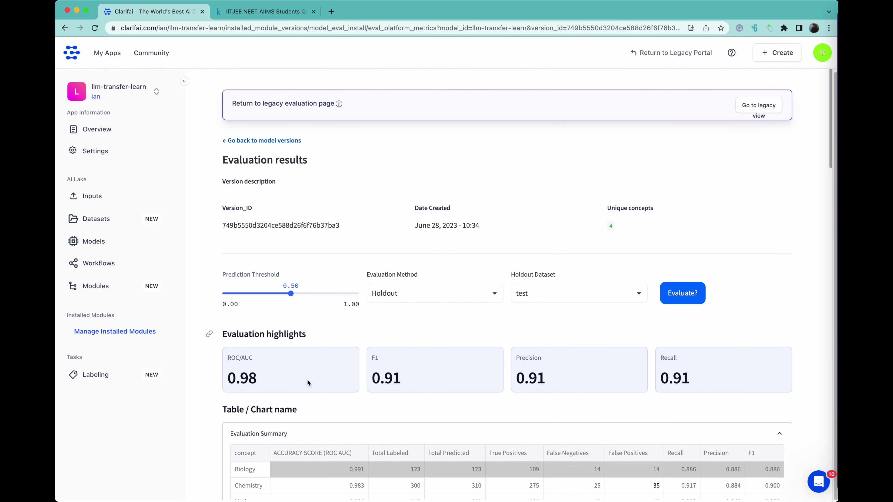